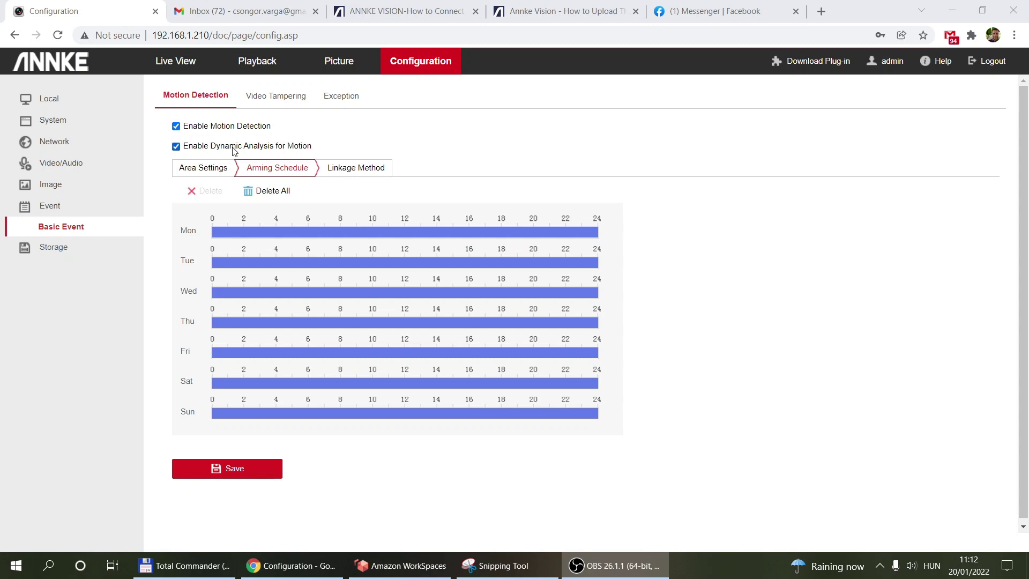
Review the motion detection area settings and the available configuration modes
left_click(188, 172)
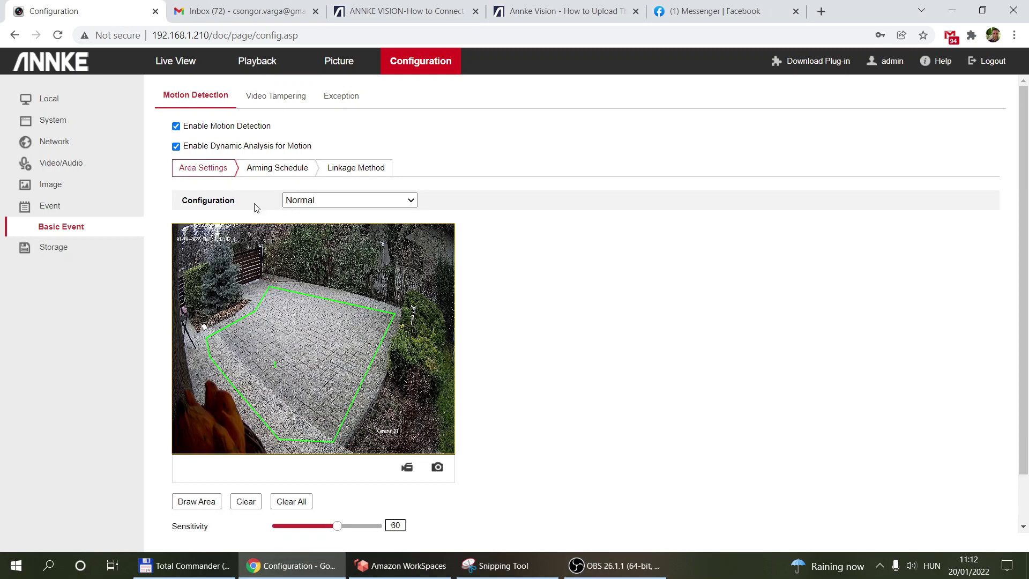
left_click(328, 206)
left_click(454, 209)
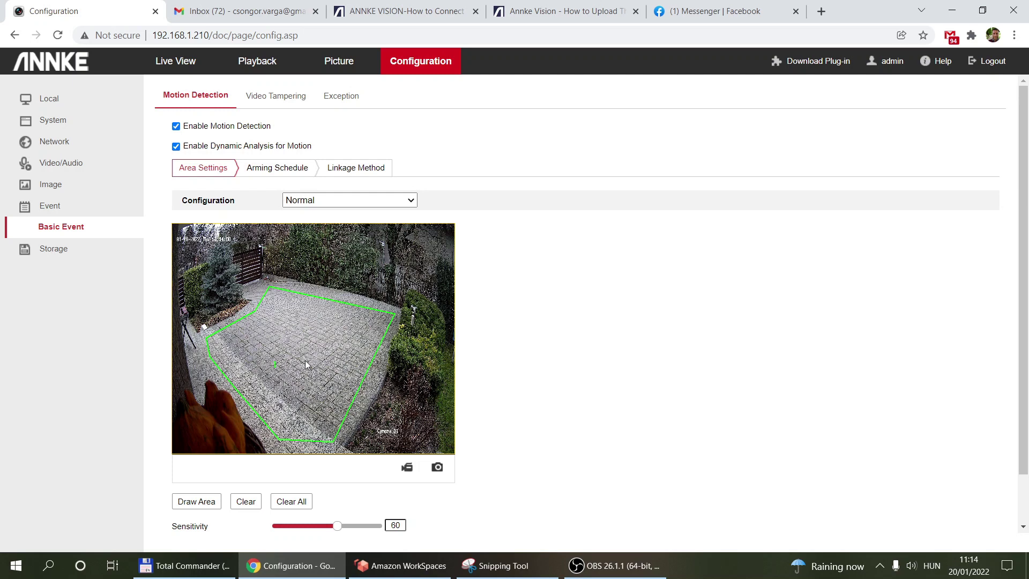
Shorten Monday's arming period in the motion detection schedule to end at about 11:00, and extend it back to 24:00
left_click(268, 168)
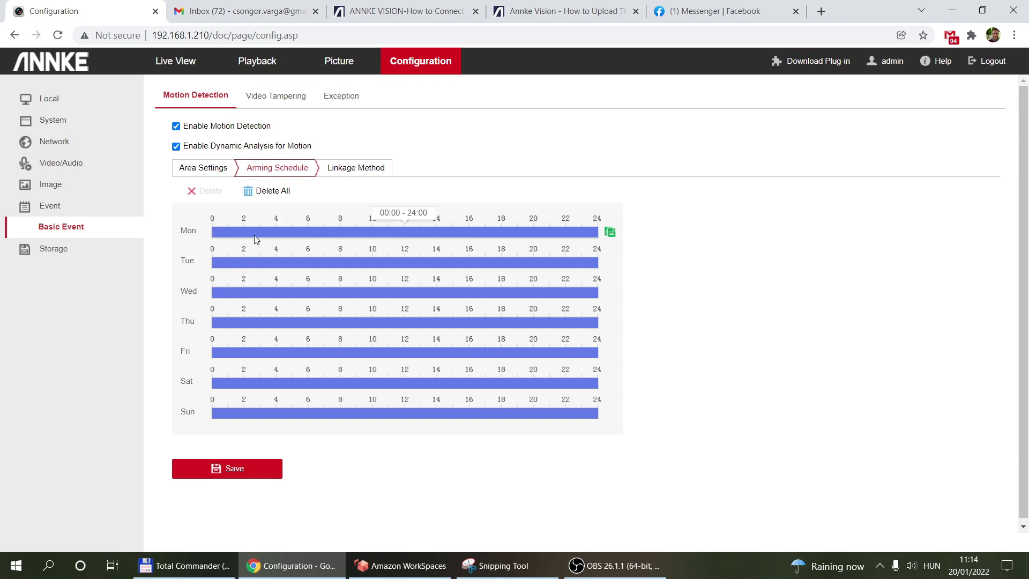
left_click(324, 237)
left_click_drag(598, 233, 393, 242)
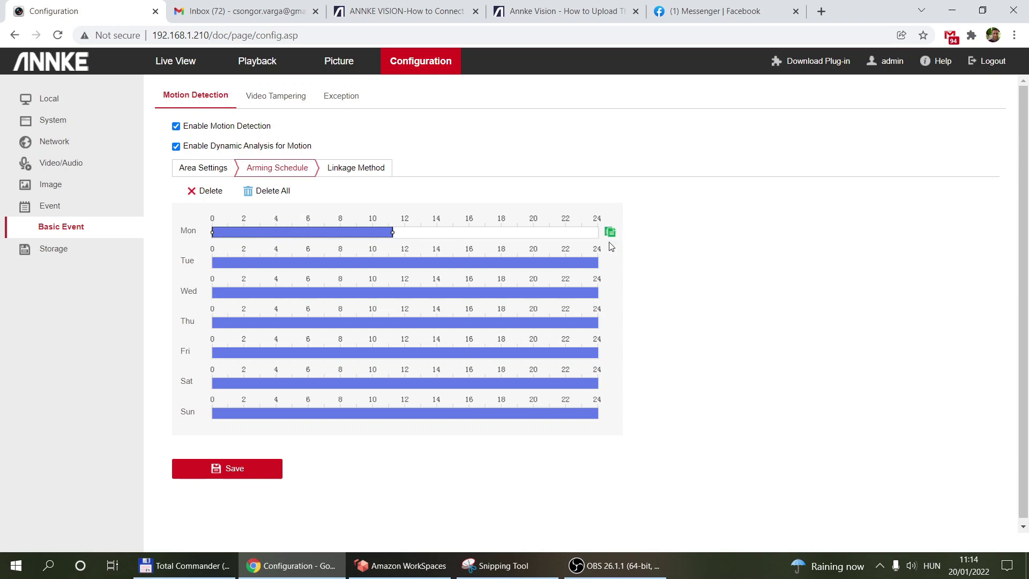
left_click_drag(393, 232, 625, 234)
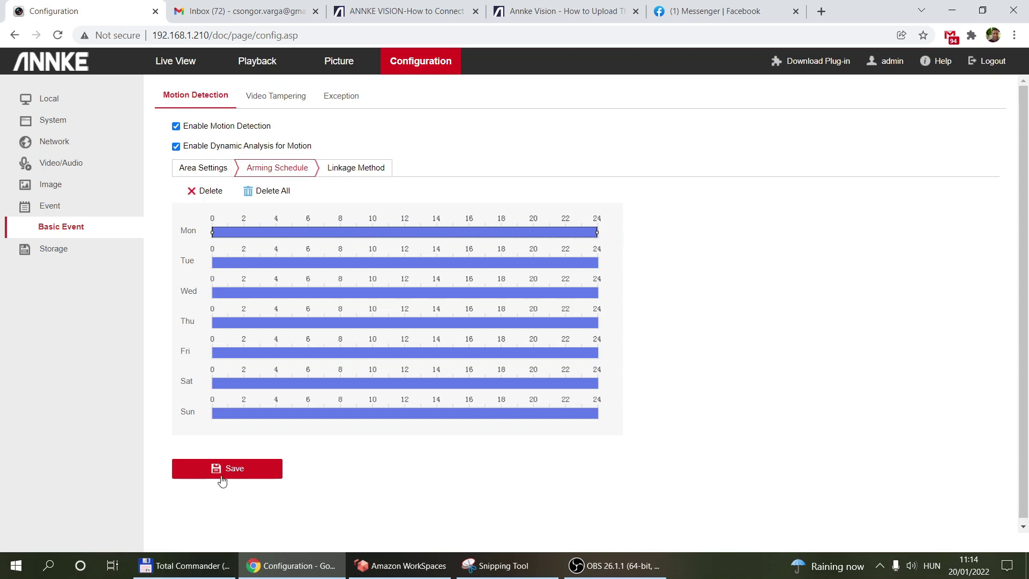
Review the linkage methods for motion detection and the storage recording schedule
left_click(345, 169)
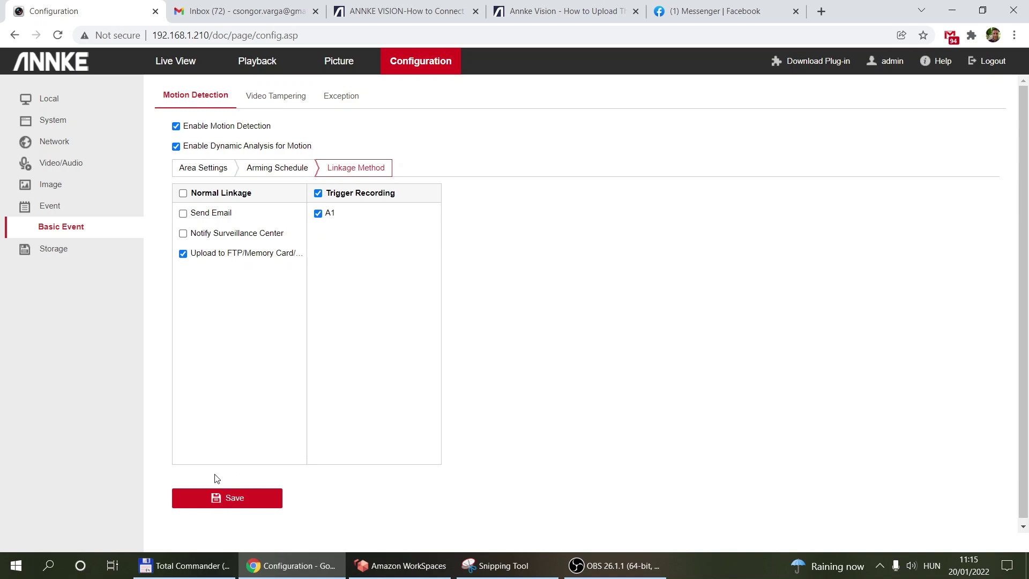
left_click(82, 248)
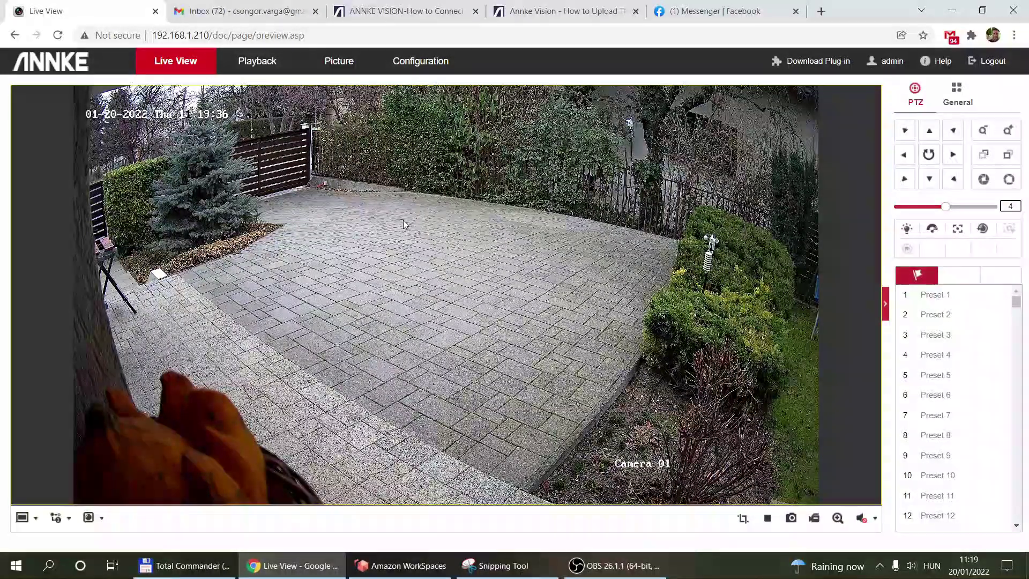
left_click(431, 64)
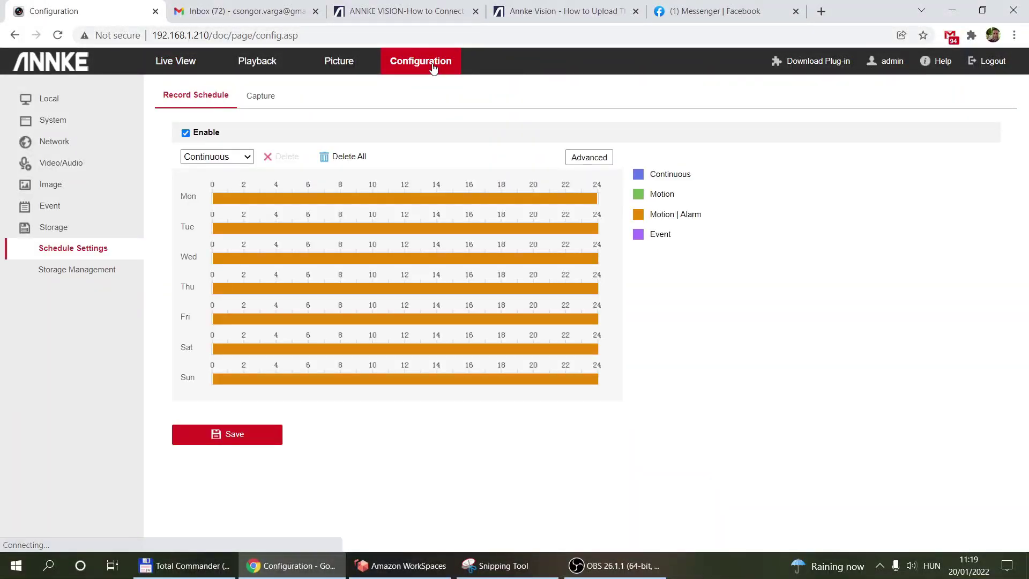
left_click(53, 209)
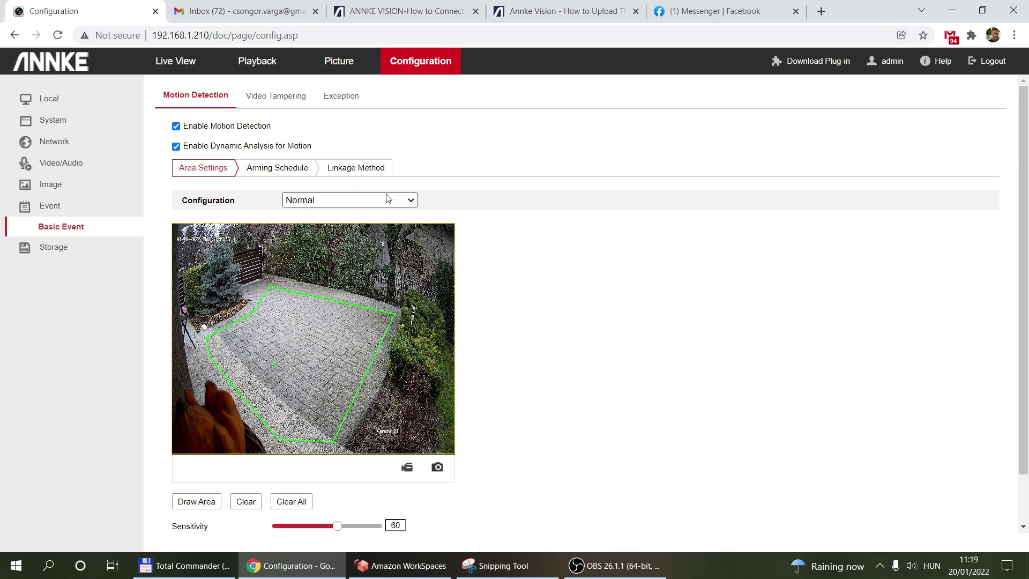
left_click(349, 169)
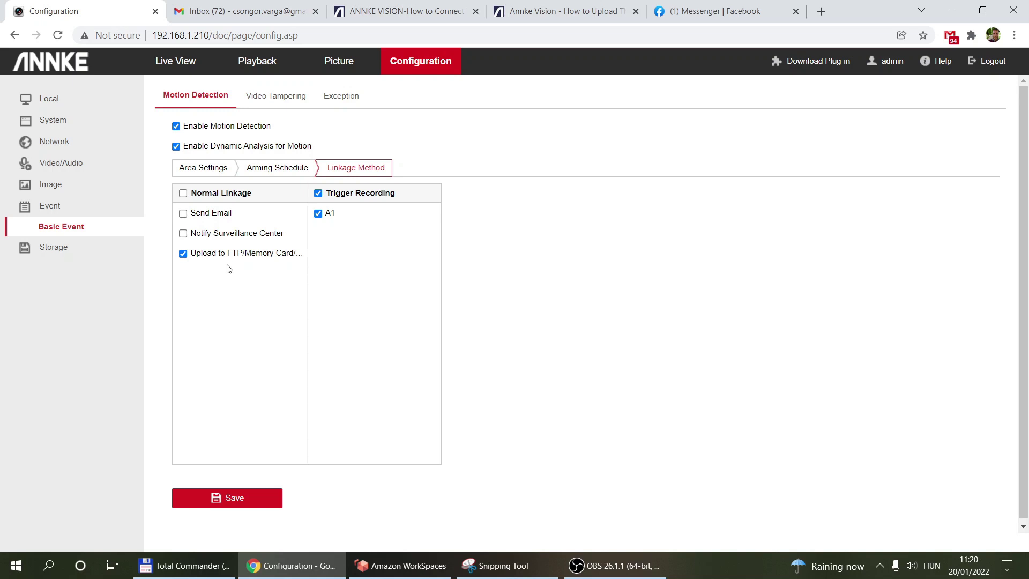
Look through the FTP and email pages of the advanced network settings
left_click(60, 140)
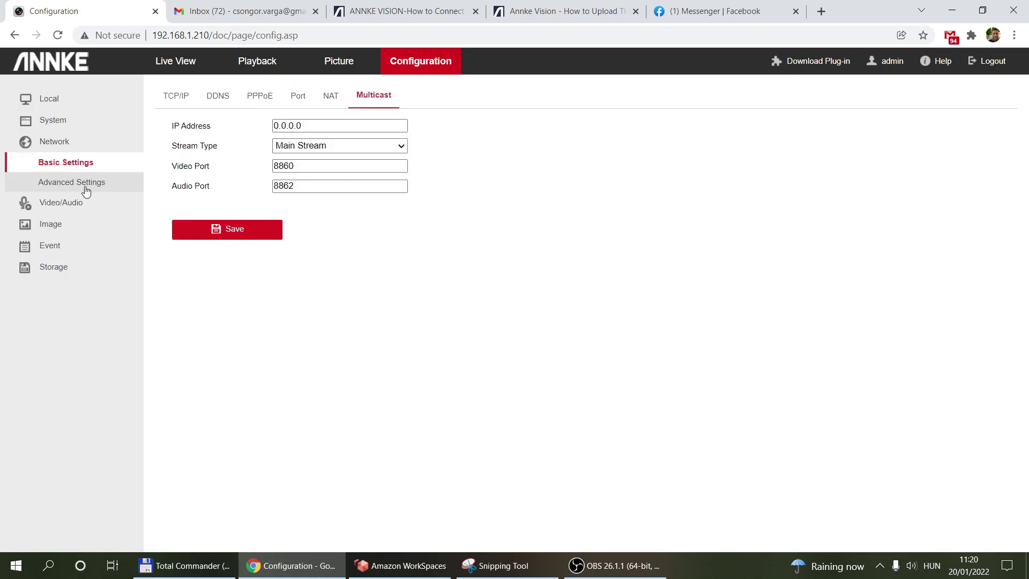
left_click(61, 184)
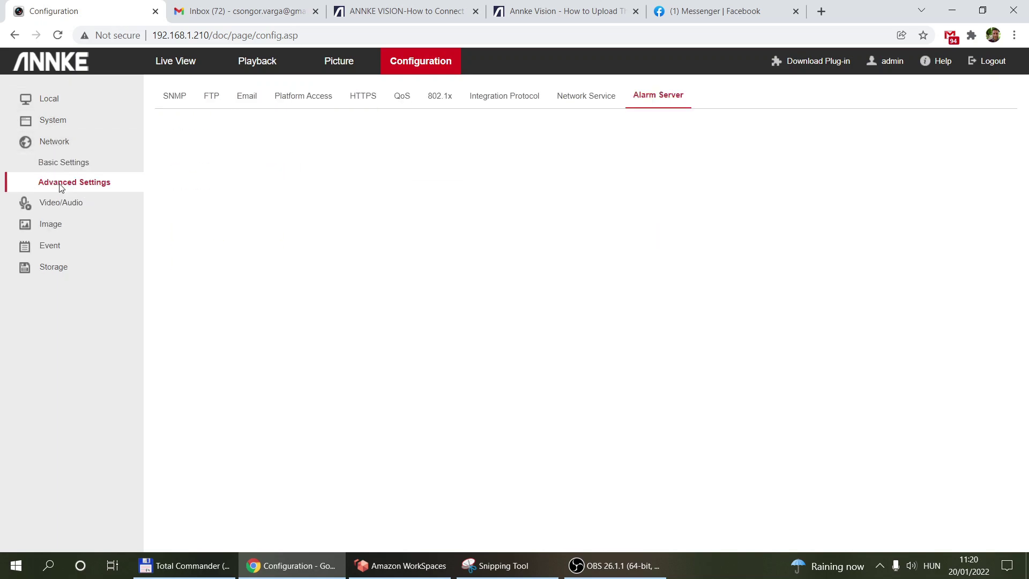
left_click(212, 101)
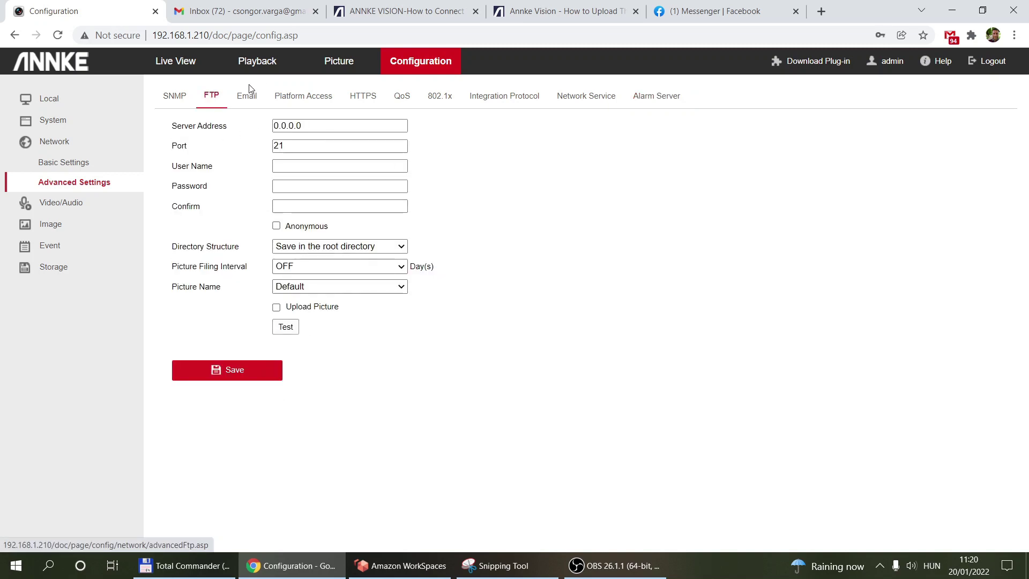
left_click(248, 97)
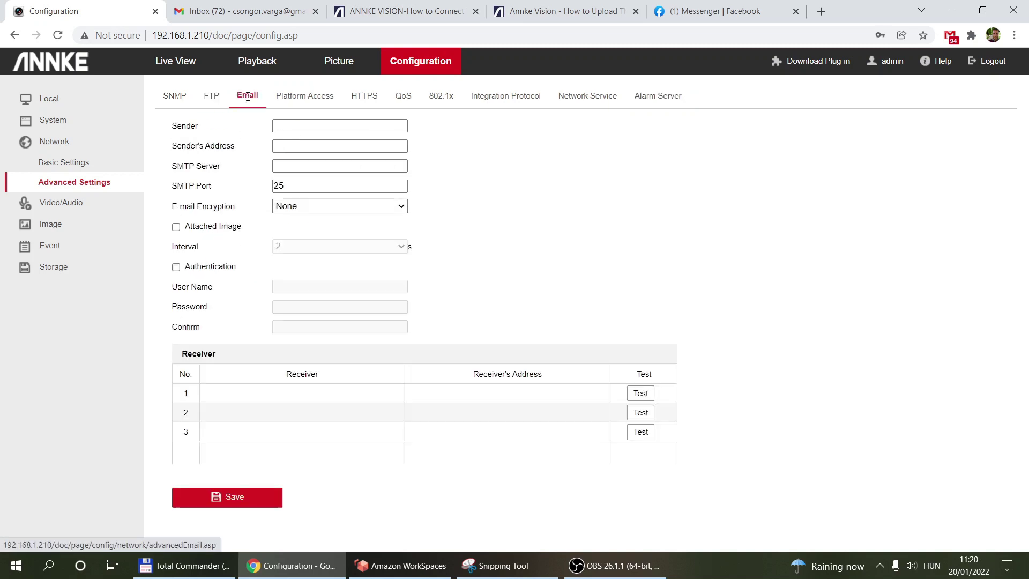
left_click(210, 100)
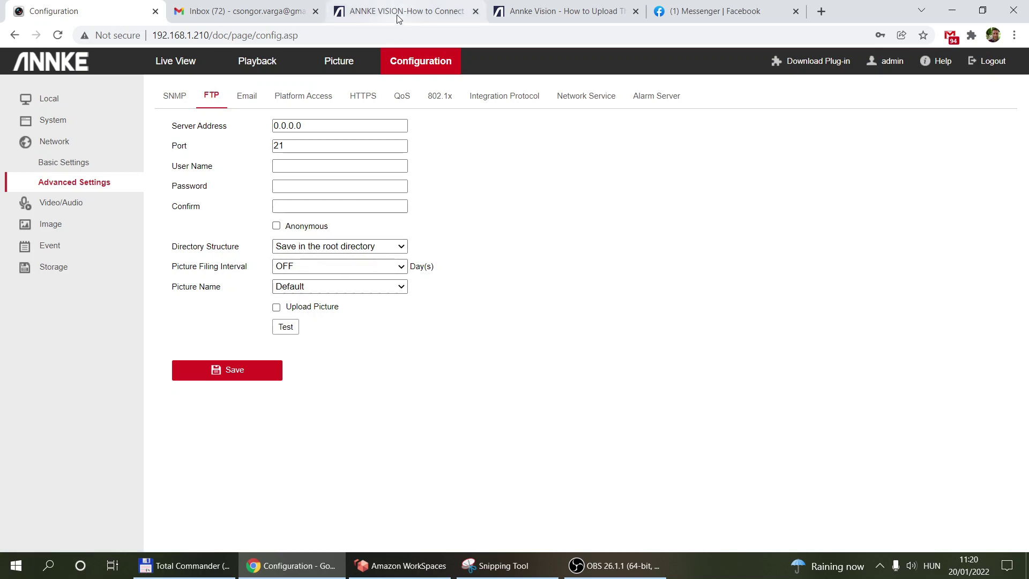
Read the Annke help article on uploading images to an FTP server, covering the FTP parameters and motion detection setup
left_click(568, 16)
scroll(578, 329, "down", 15)
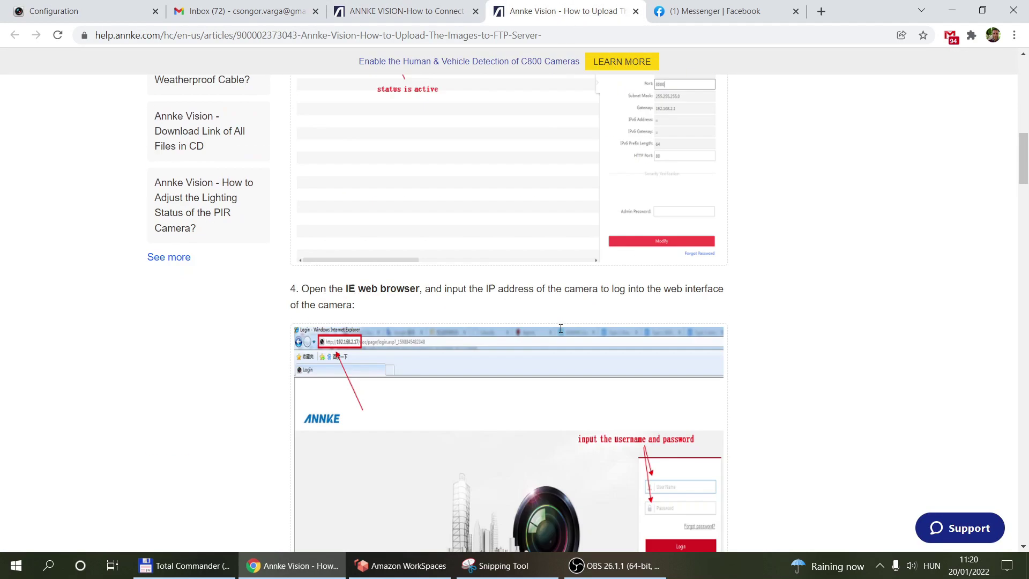
scroll(561, 332, "down", 6)
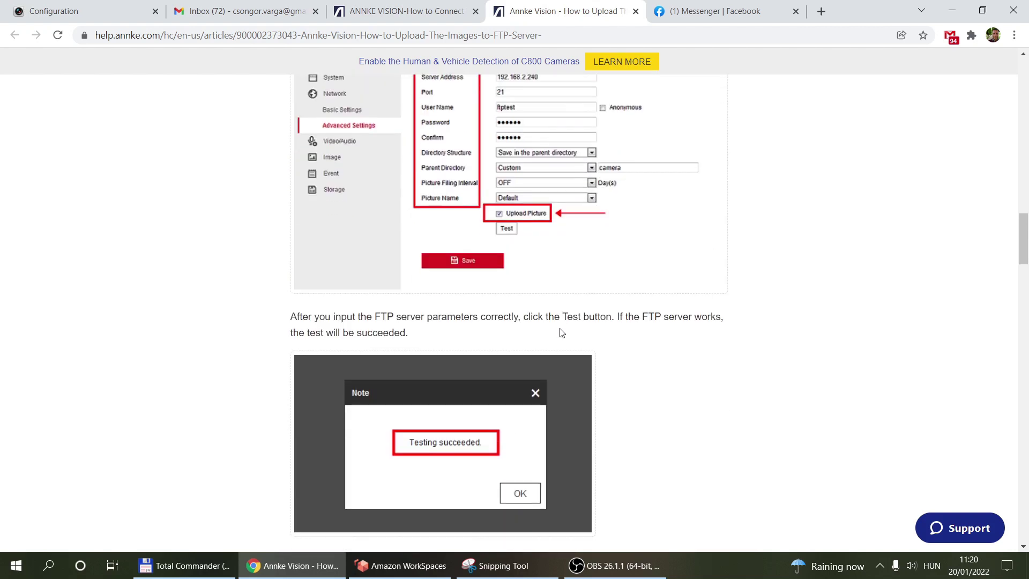
scroll(561, 333, "down", 7)
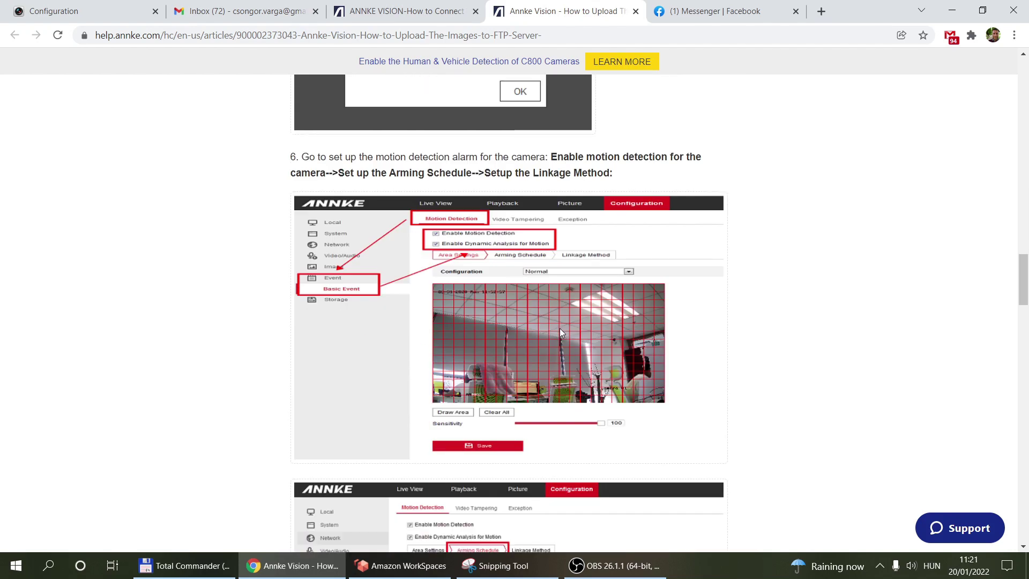
scroll(559, 328, "up", 11)
scroll(459, 262, "down", 10)
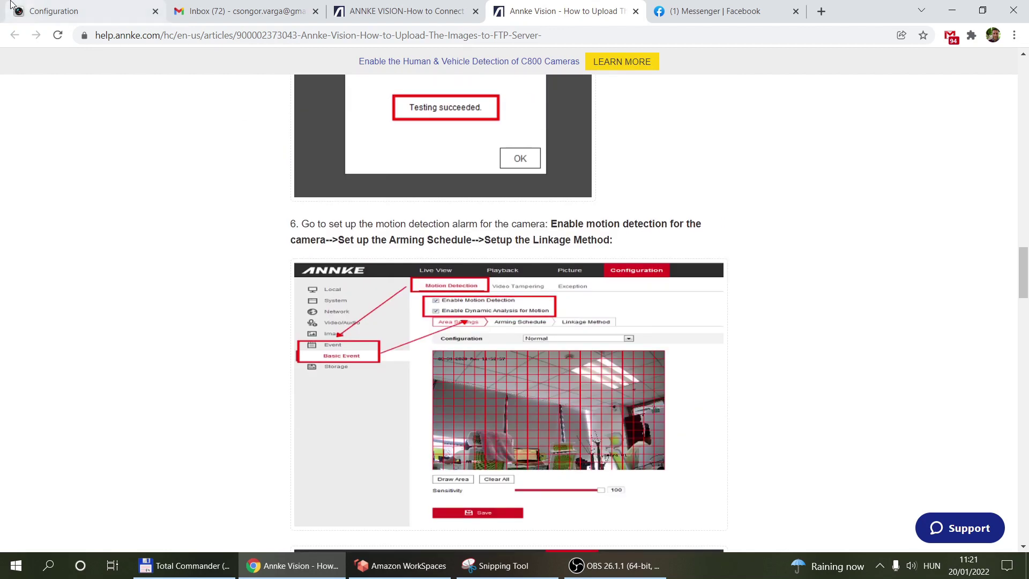
Return to the camera configuration and examine the email settings, including the SMTP server field and encryption options
left_click(65, 7)
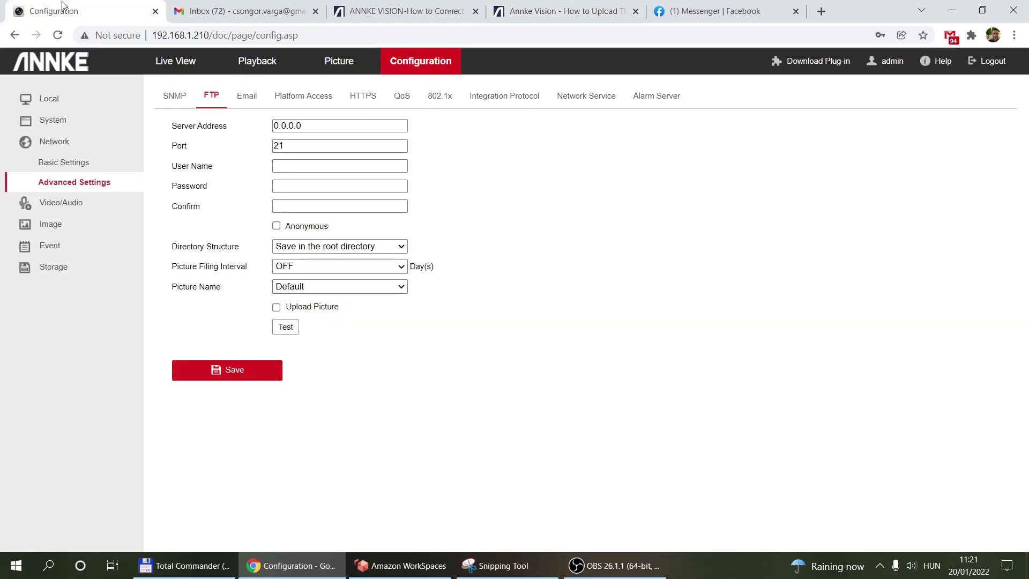
left_click(256, 100)
left_click(324, 121)
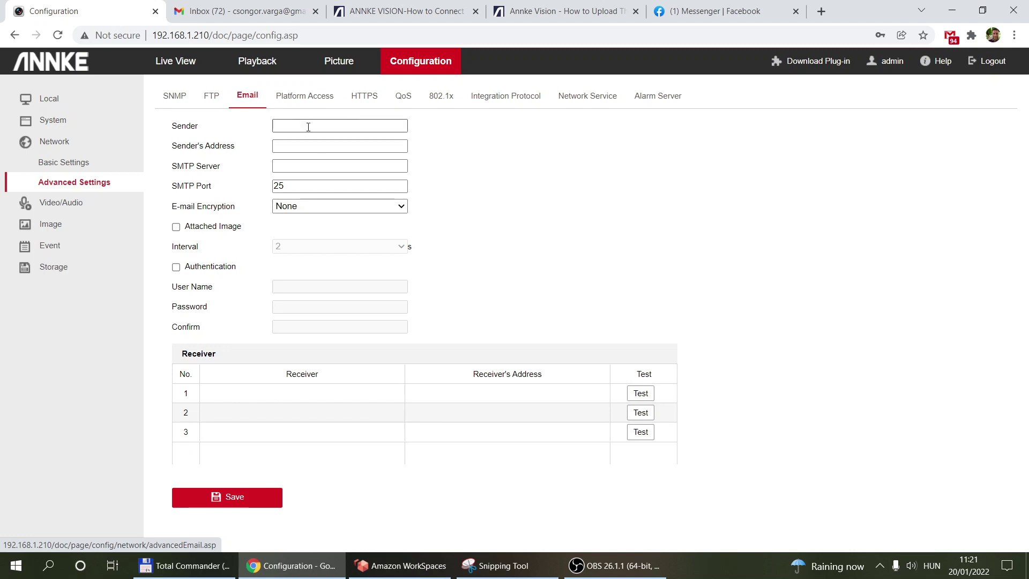
left_click(317, 166)
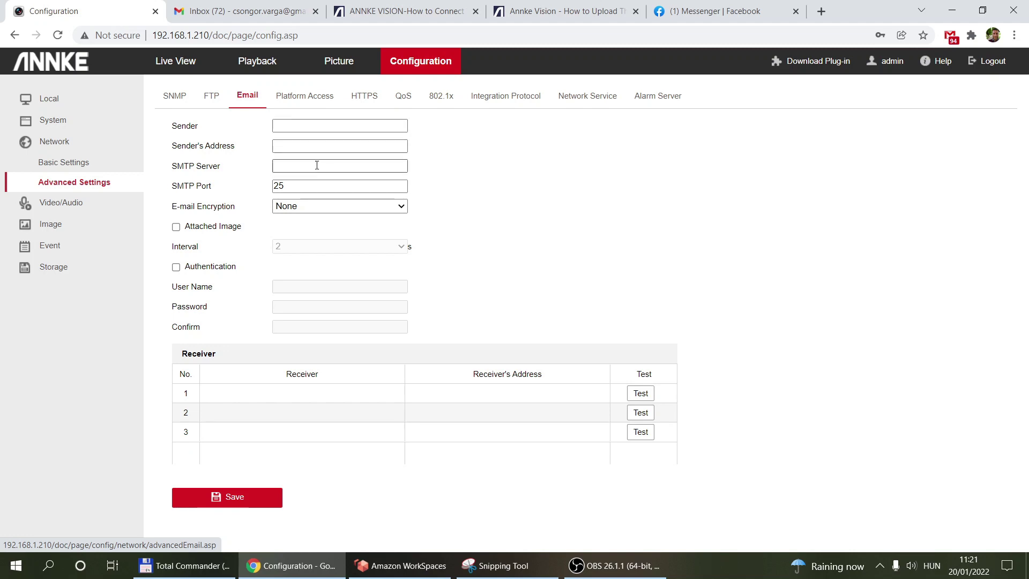
left_click(306, 207)
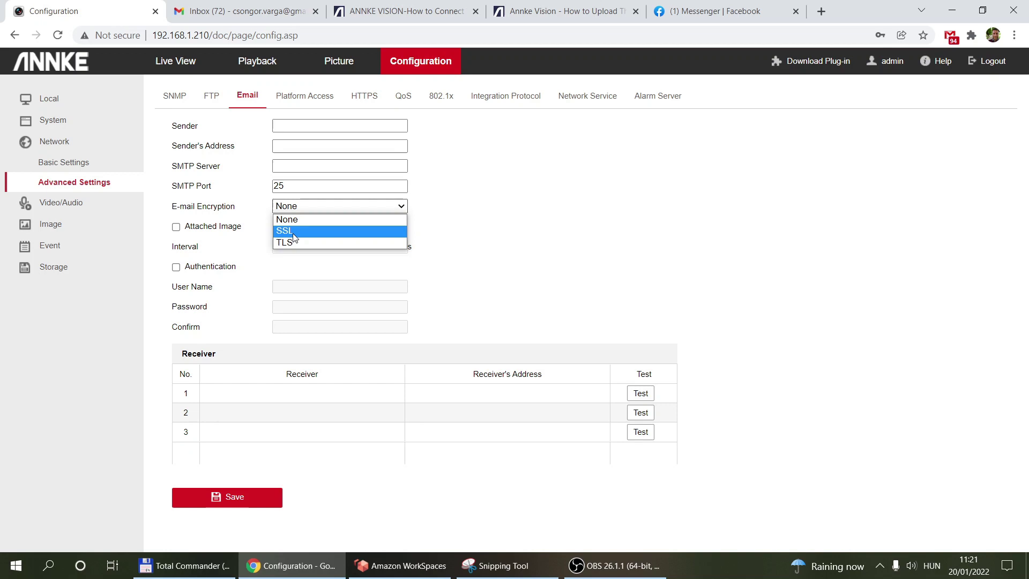
left_click(598, 255)
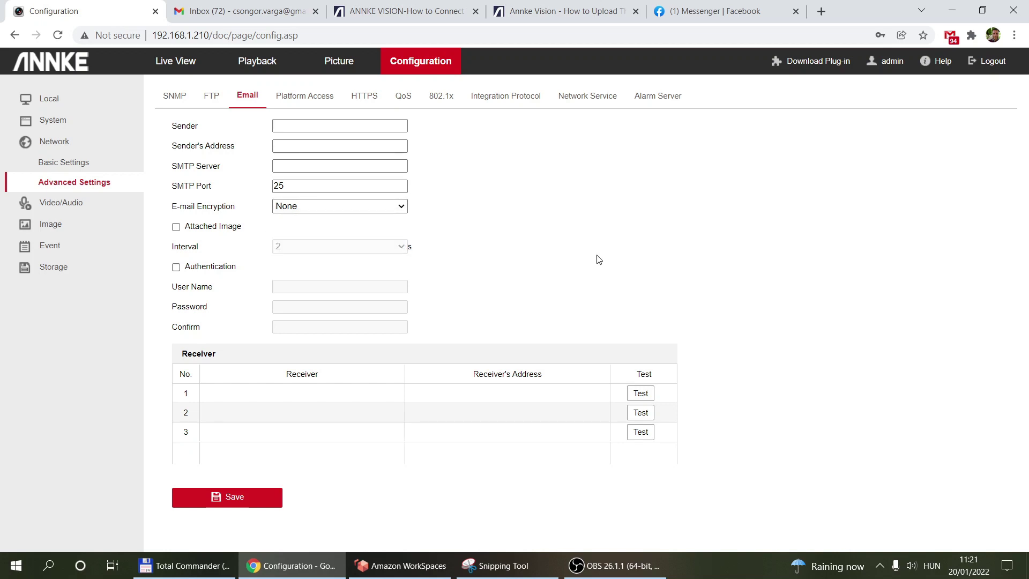
Examine the resolution and quality options for event-triggered snapshots in the storage capture parameters
left_click(245, 431)
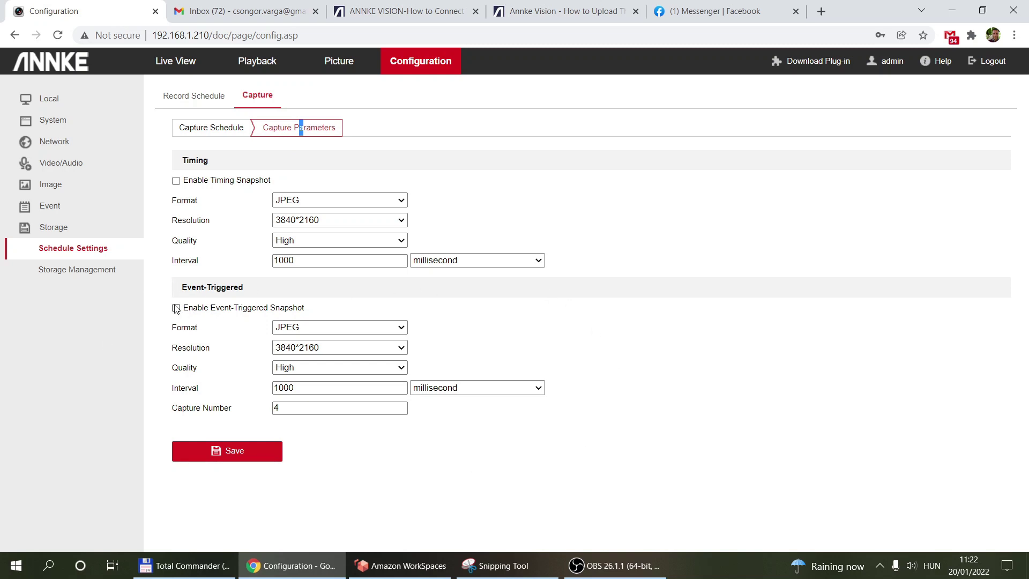
left_click(319, 349)
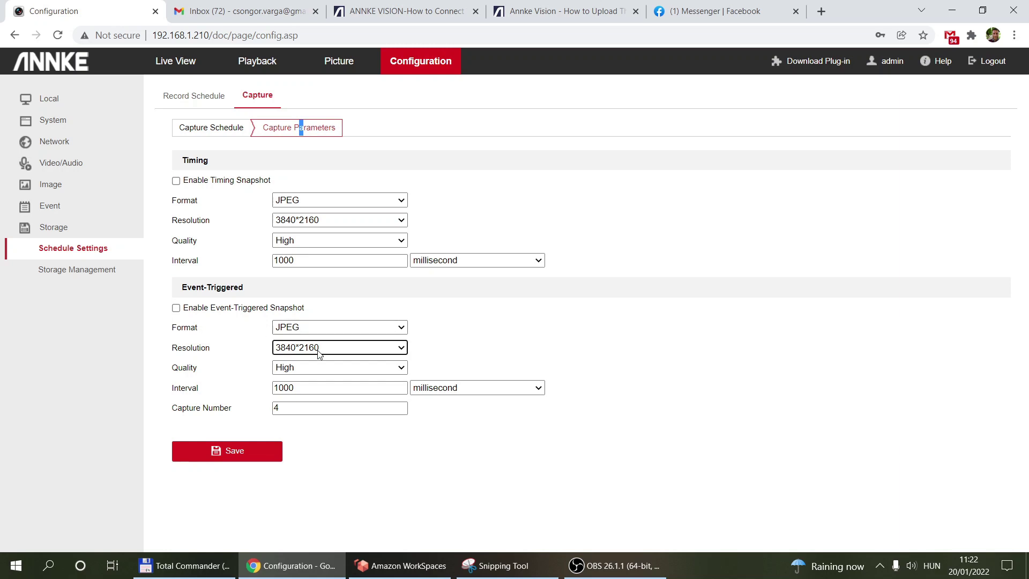
left_click(324, 368)
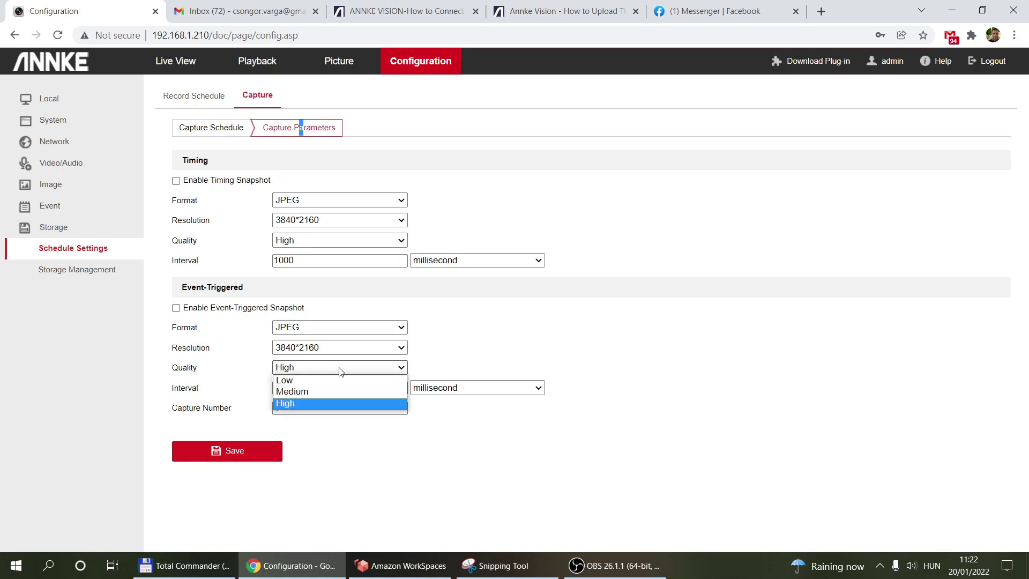
left_click(340, 369)
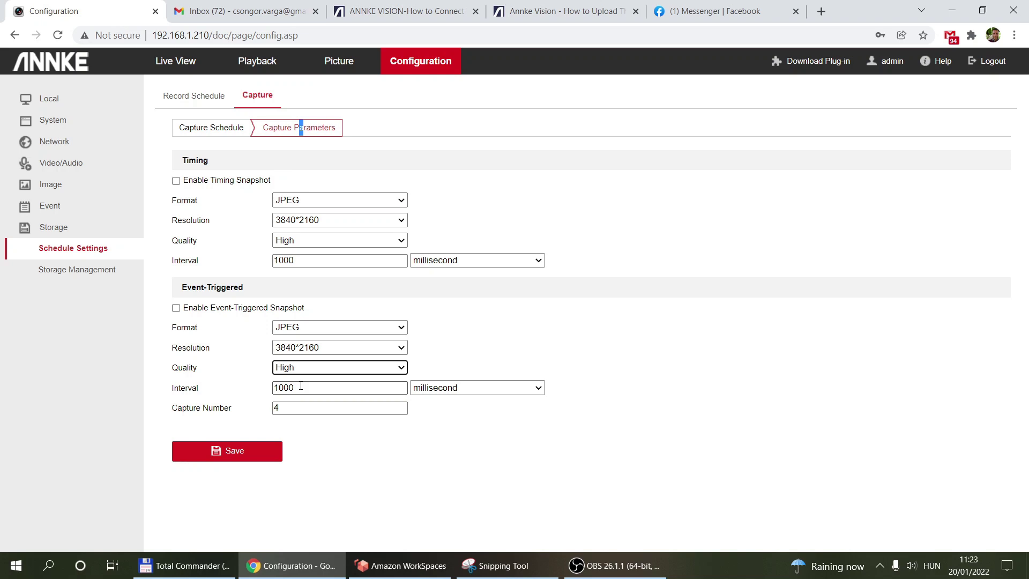
Check the linkage methods configured for the basic motion detection event
left_click(102, 207)
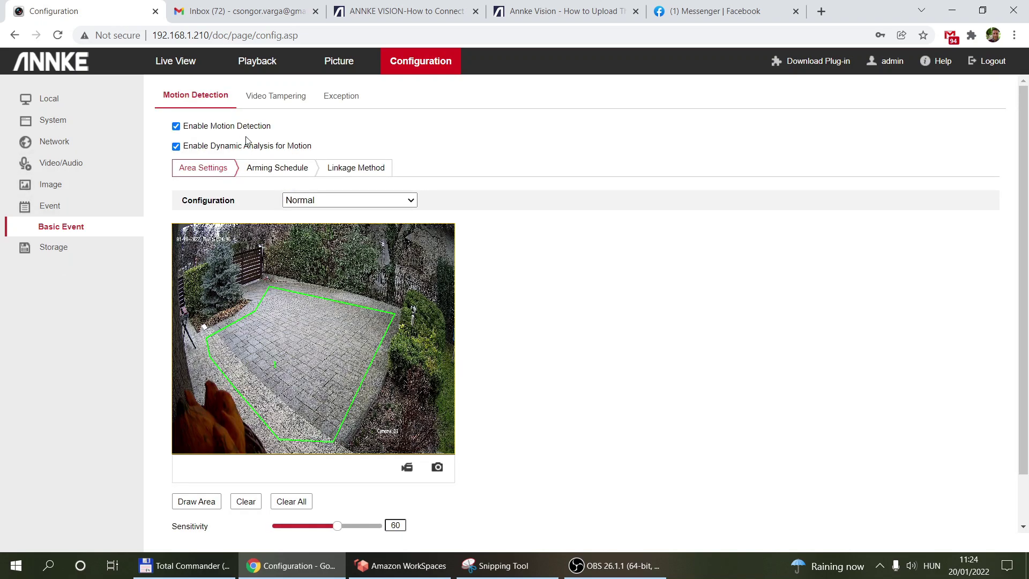
left_click(358, 168)
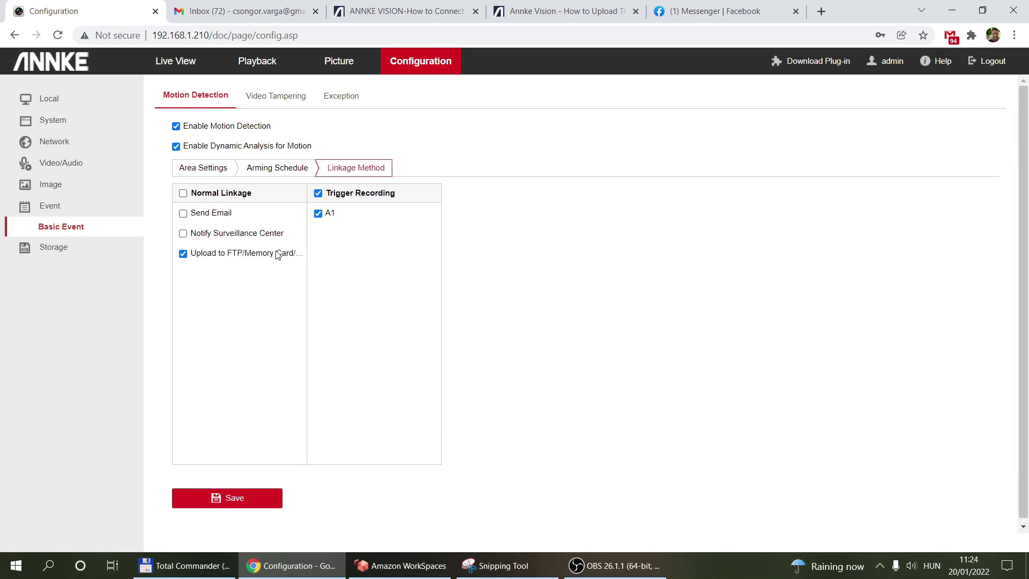
Open the storage management page and select local HDD 1 to inspect its formatting options
left_click(60, 248)
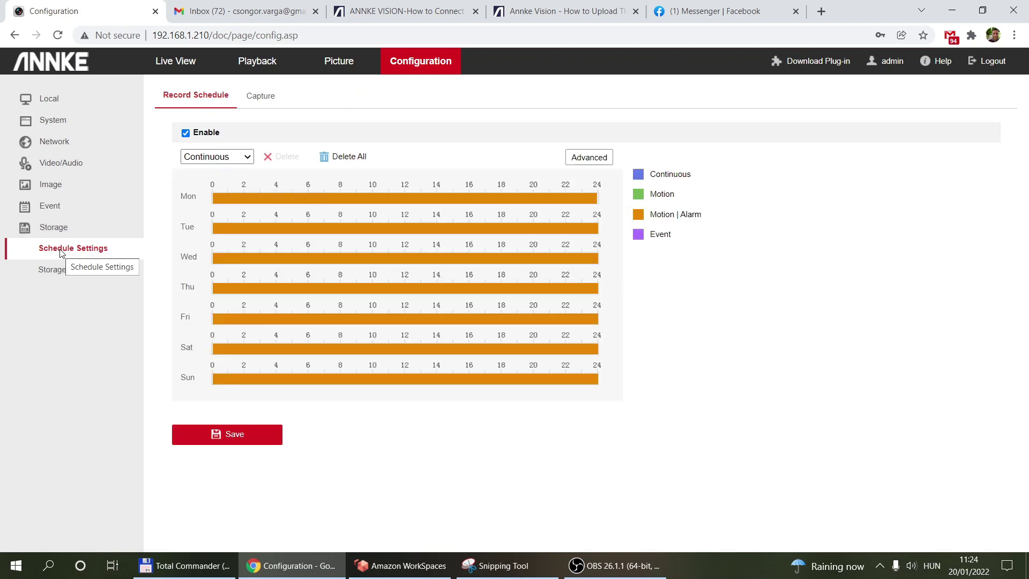
left_click(71, 274)
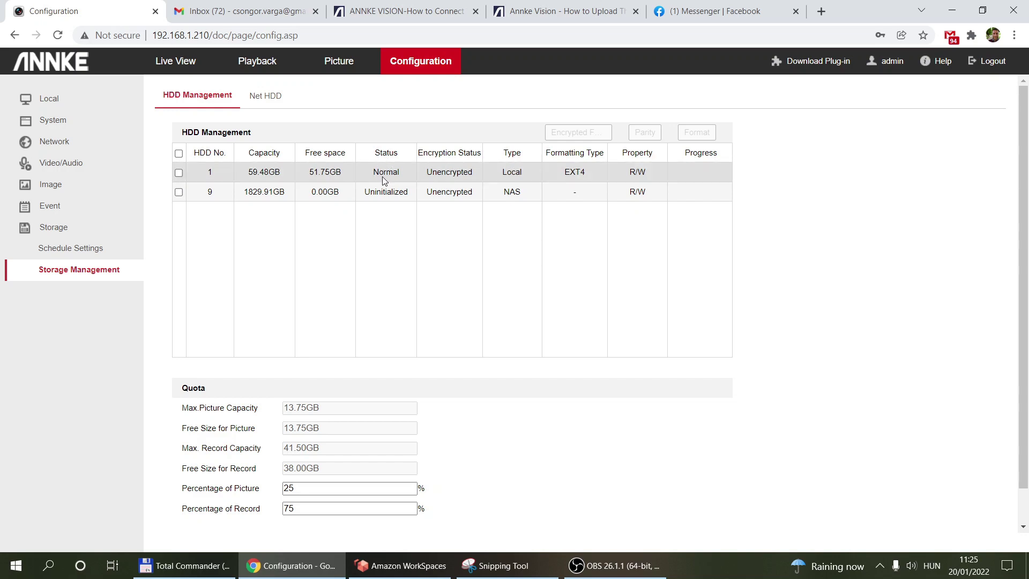
left_click(180, 174)
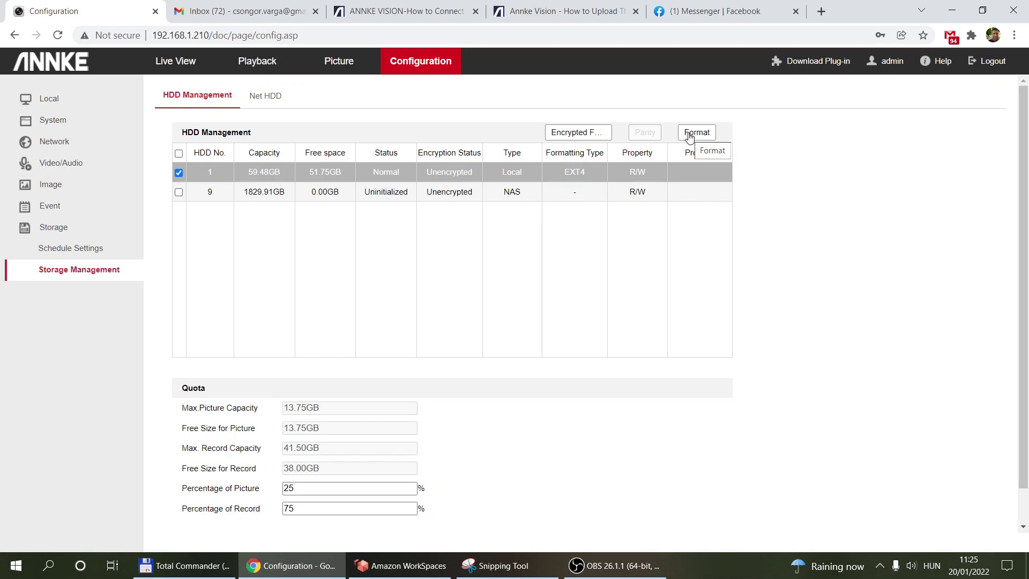
Open the storage record schedule and check the available recording types for the weekly timetable
left_click(68, 247)
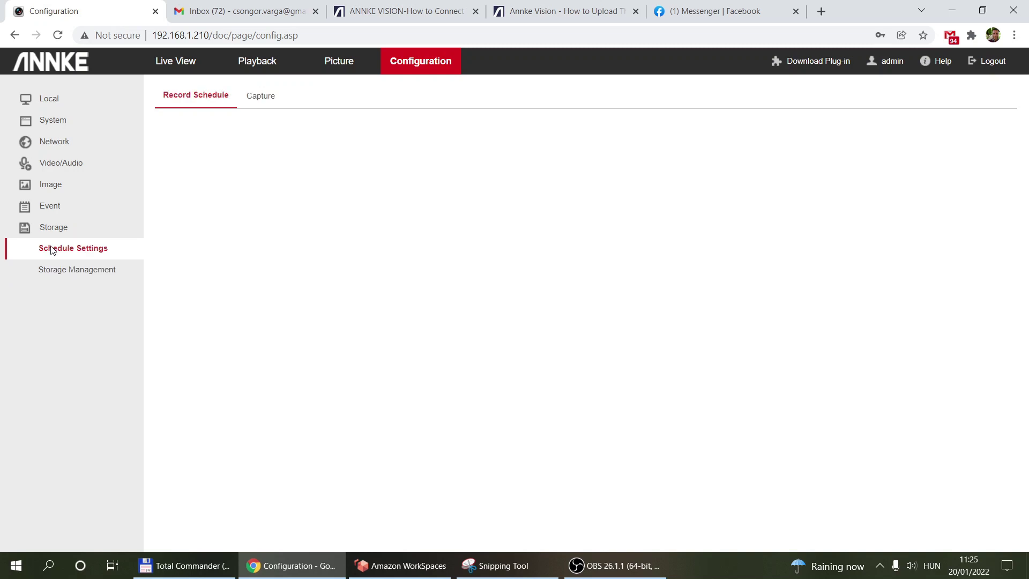
left_click(247, 157)
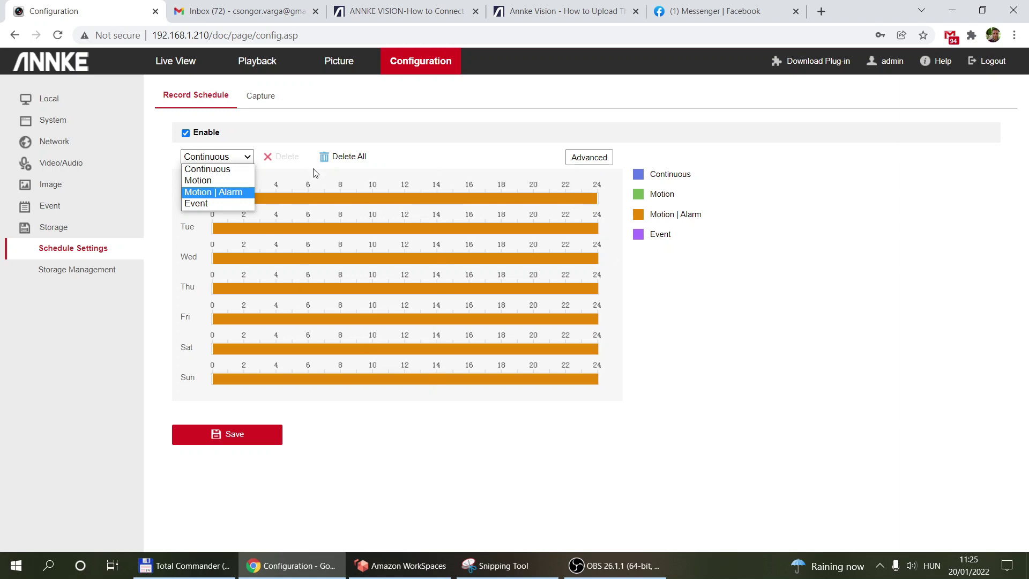
left_click(399, 166)
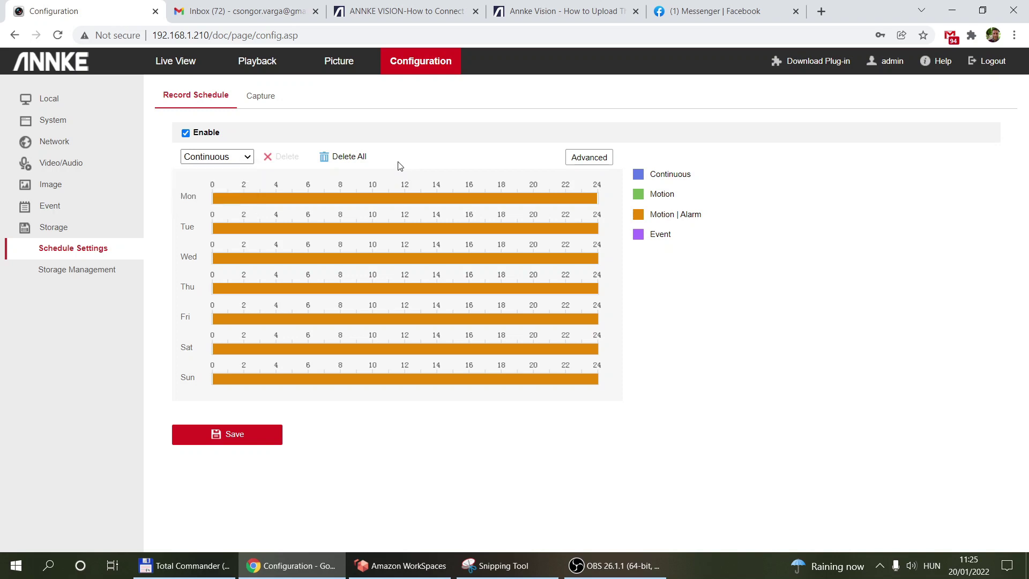
Inspect the record schedule's advanced options, including overwrite, pre-record, post-record and stream type, and close them without changes
left_click(587, 161)
left_click(397, 205)
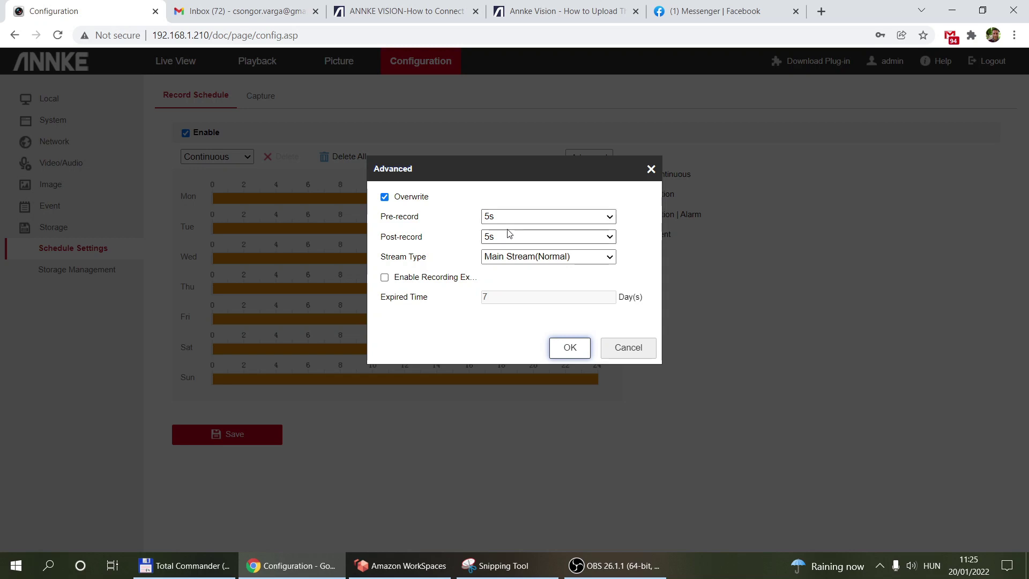
left_click(554, 258)
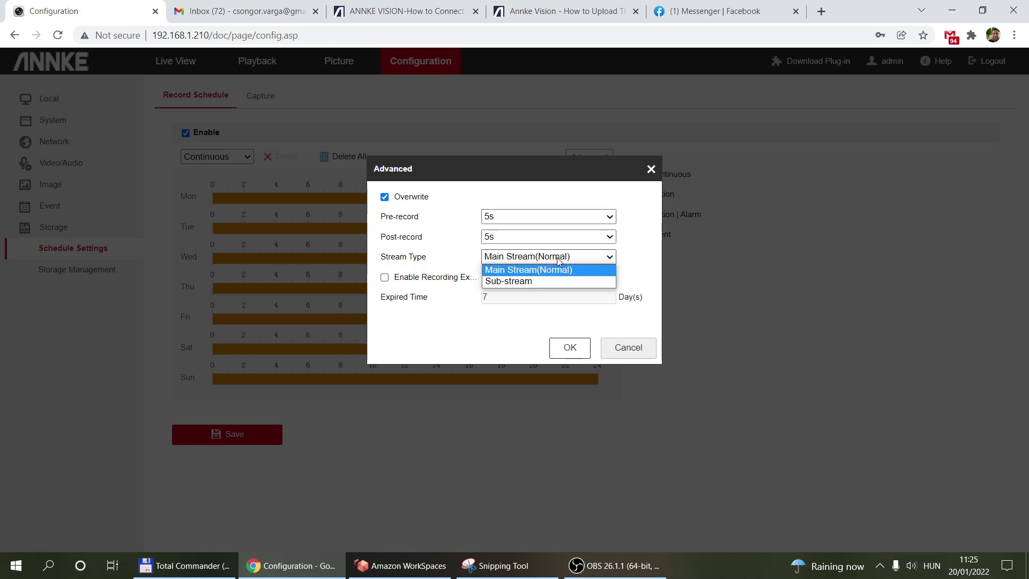
left_click(557, 258)
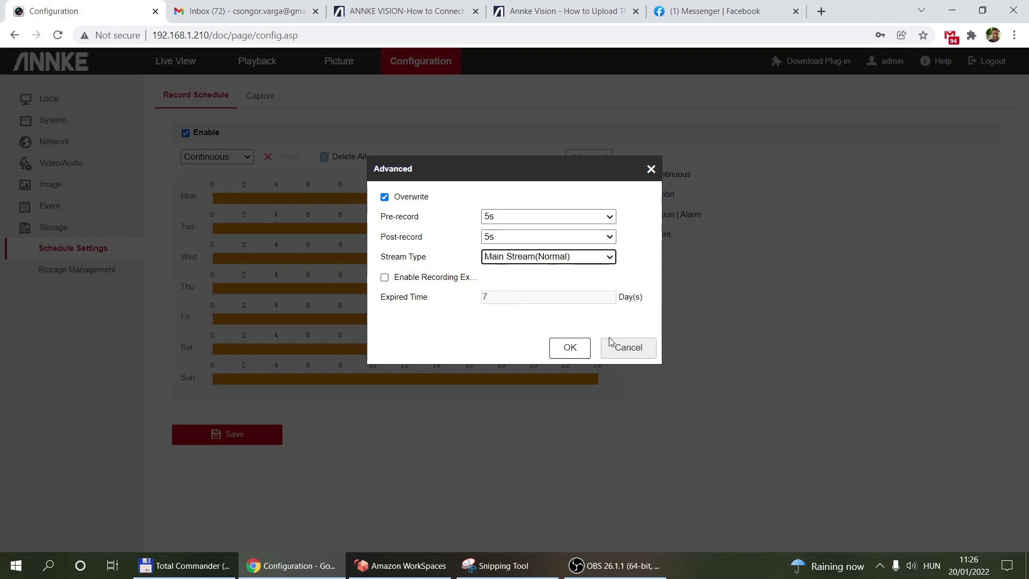
left_click(621, 350)
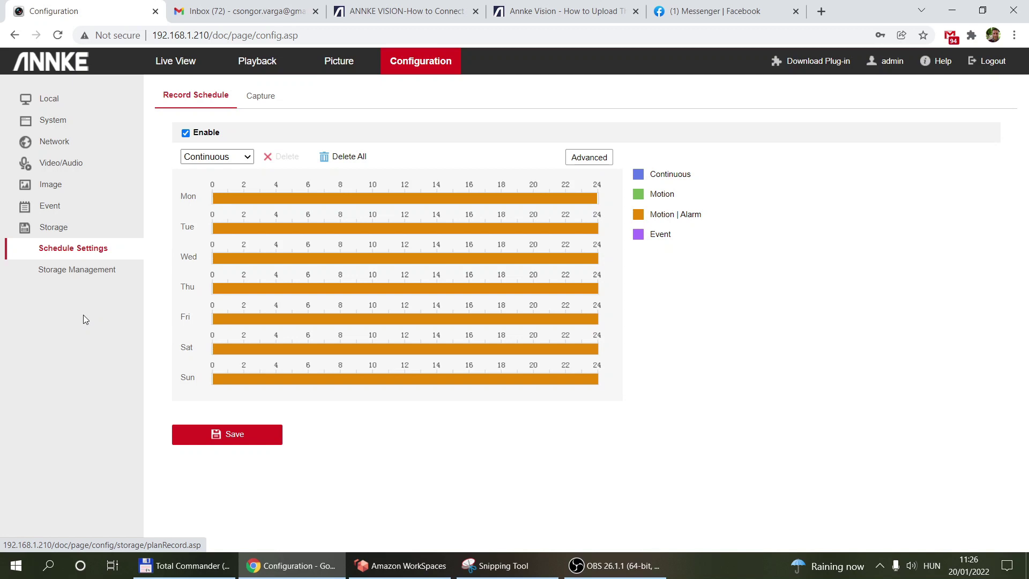
Review the network HDD list in storage management, checking the mounting types for entry 2 and the NAS connection settings of entry 1
left_click(74, 271)
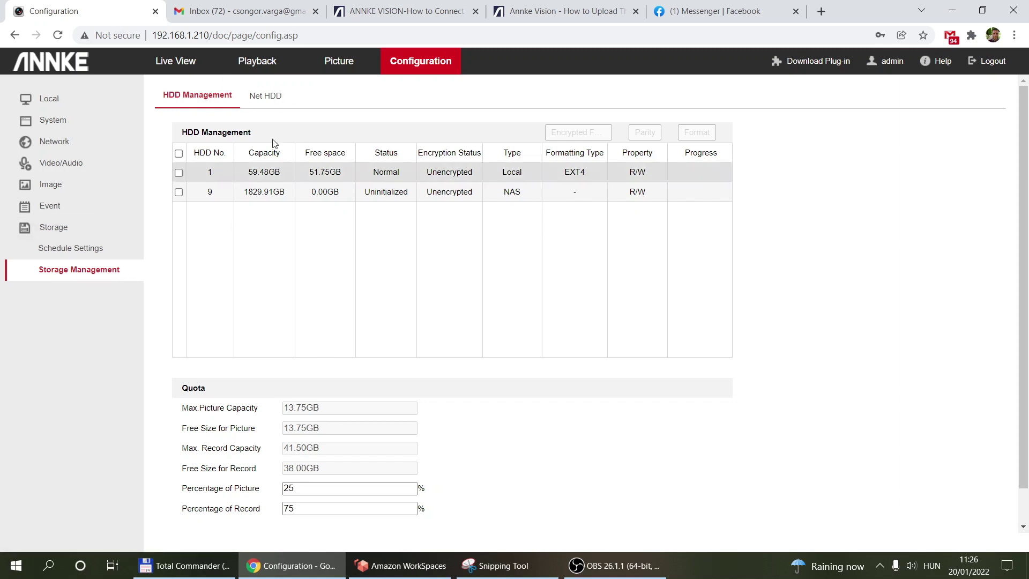
left_click(265, 96)
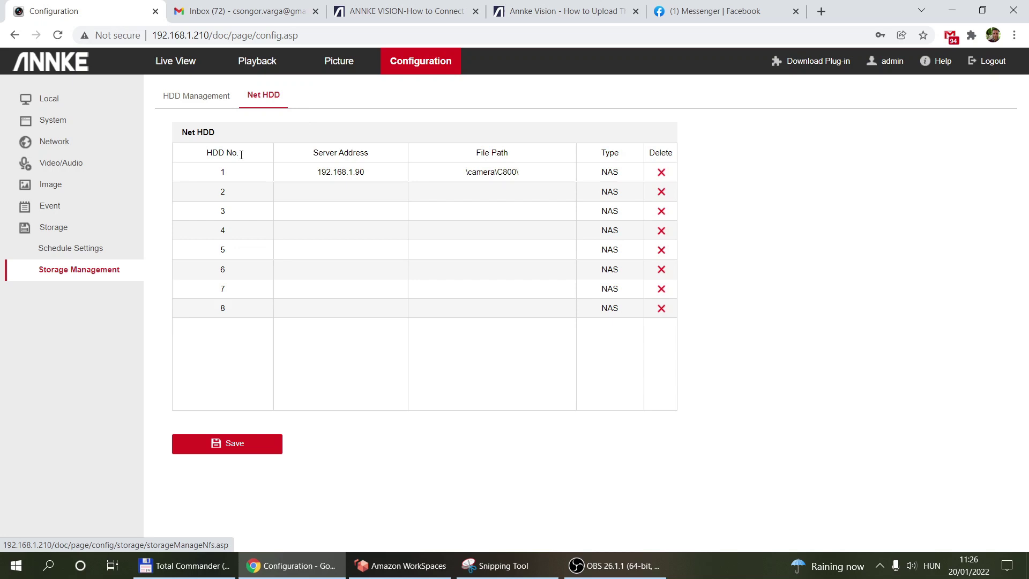
left_click(234, 192)
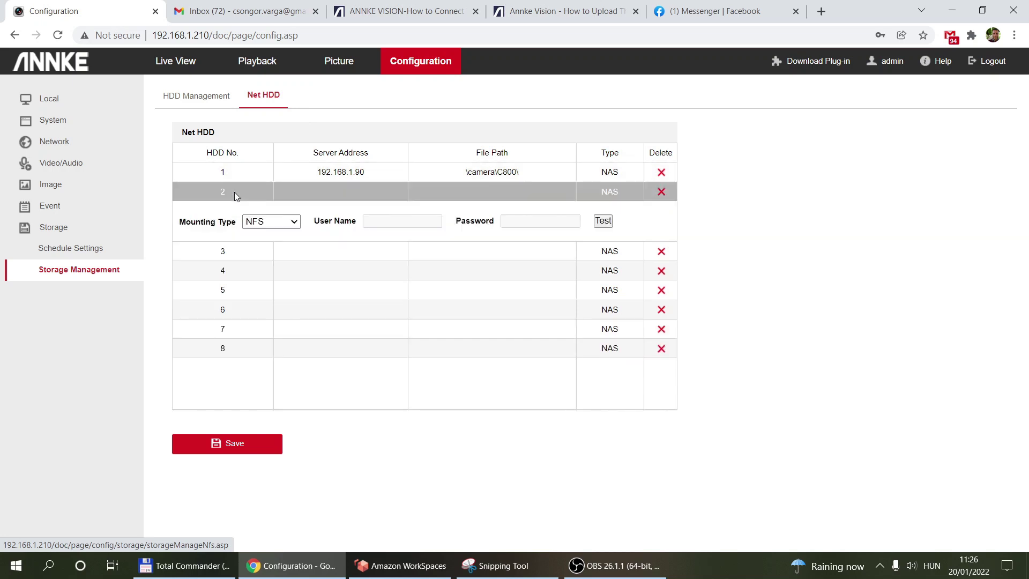
left_click(289, 222)
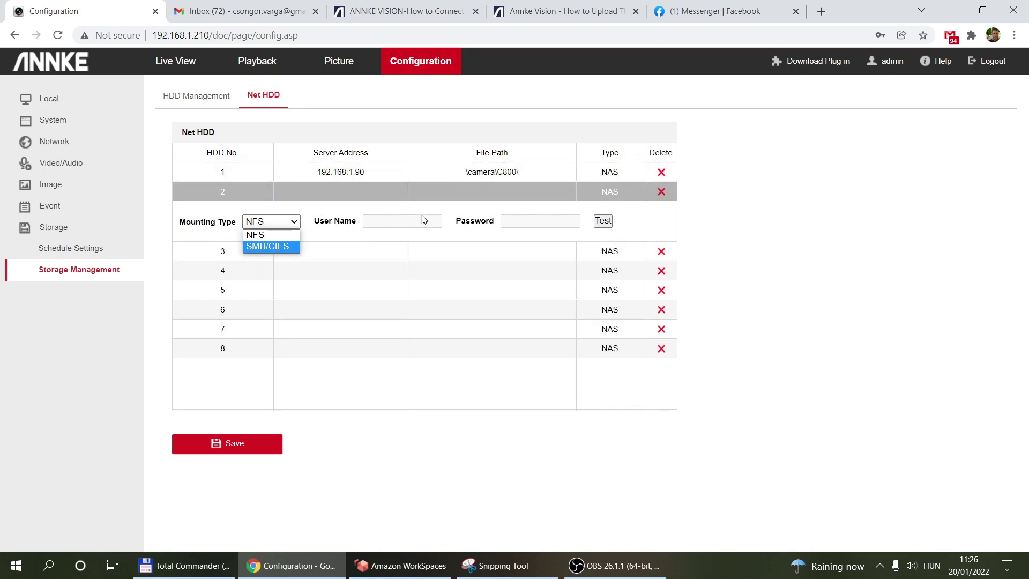
left_click(363, 175)
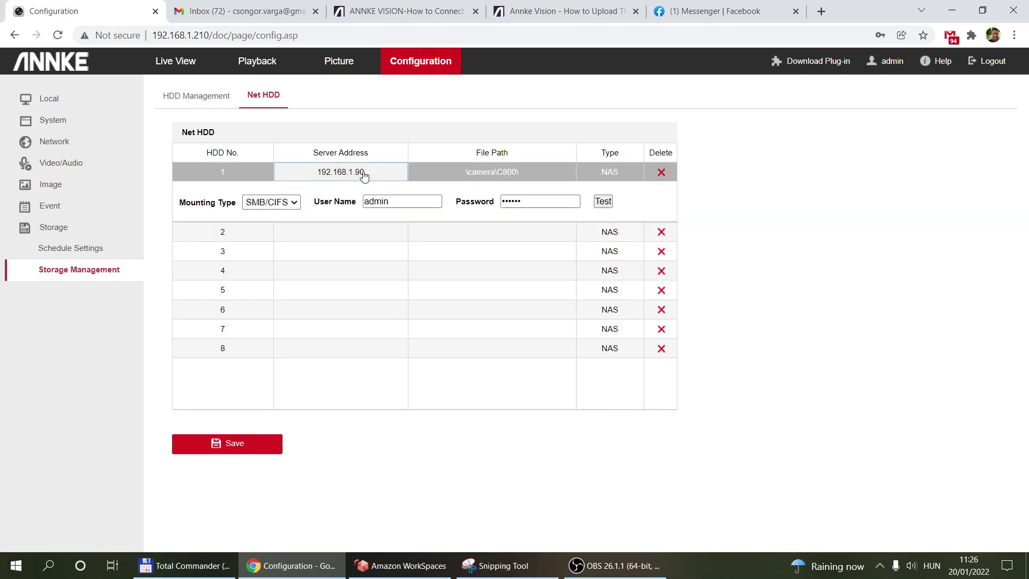
left_click(320, 144)
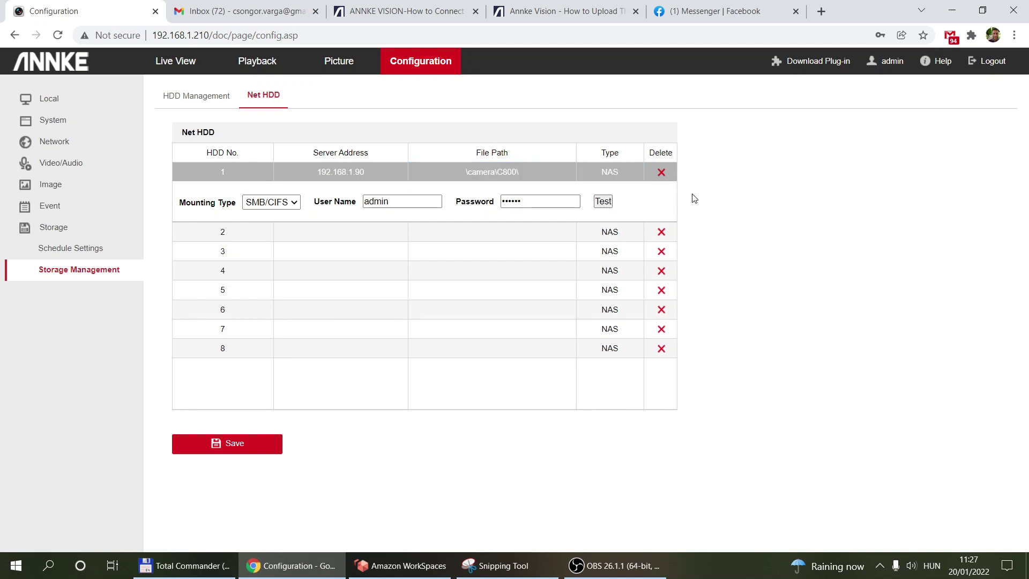
Return to the HDD management list and select NAS drive 9 to check its formatting options, then clear the selection
left_click(198, 97)
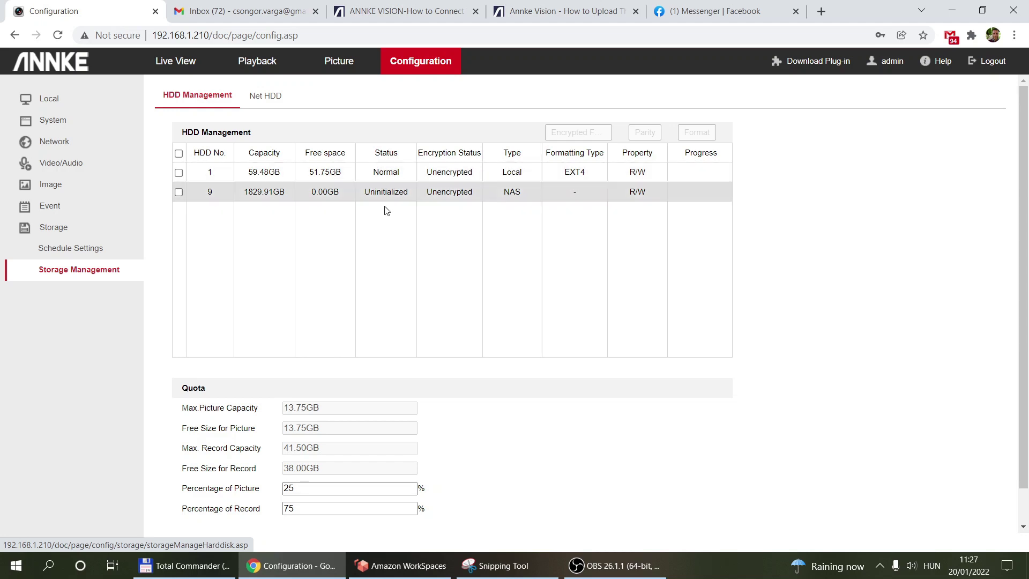
left_click(178, 192)
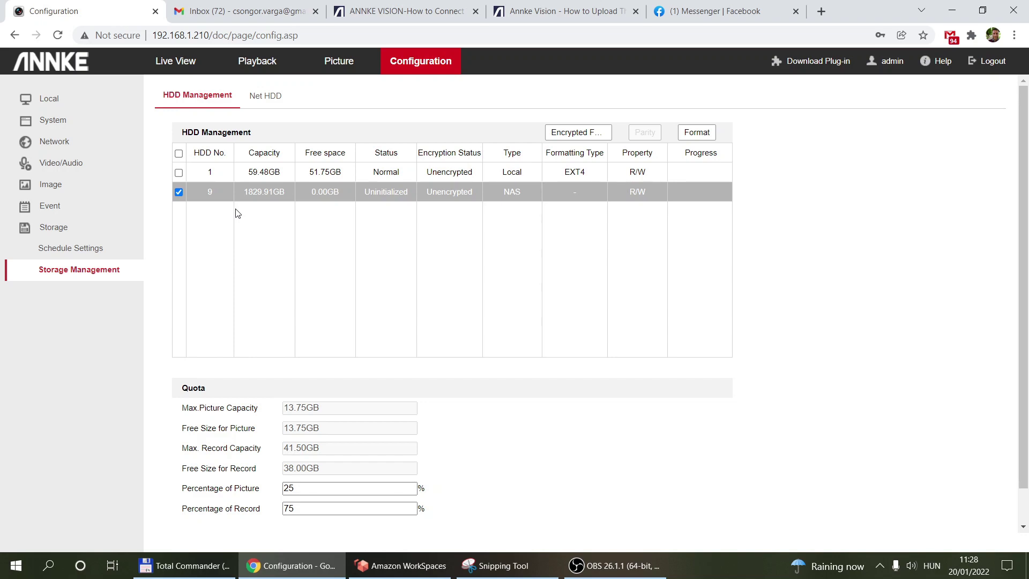
left_click(183, 194)
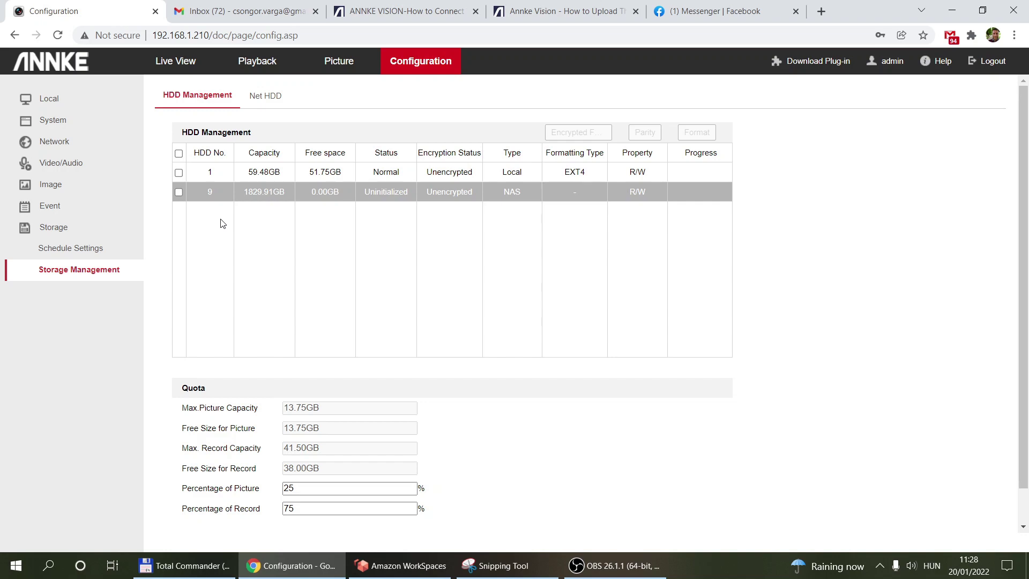
Switch to the ANNKE help article on connecting the camera to a Synology NAS and read through the NFS connection method
left_click(346, 8)
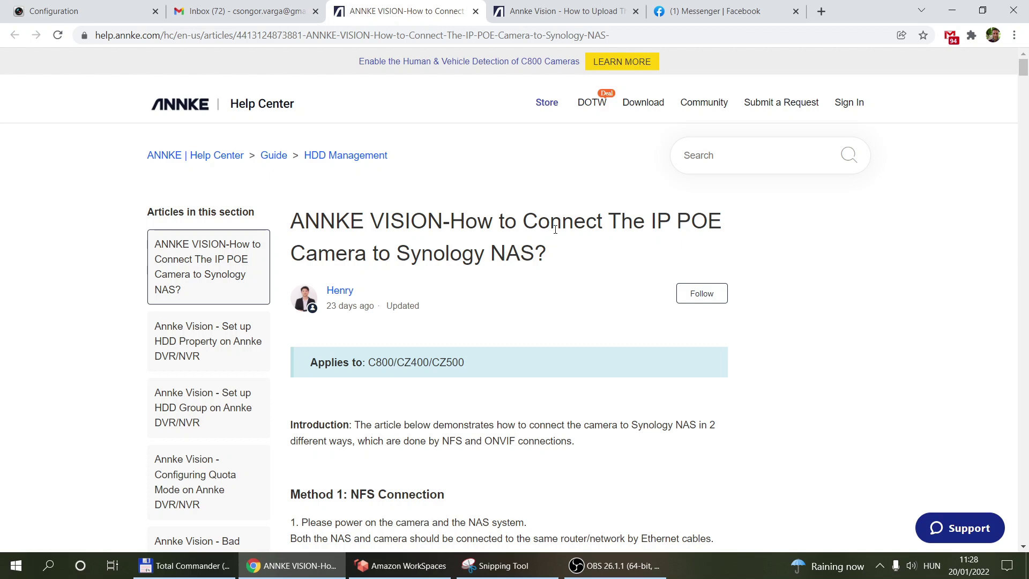
scroll(555, 230, "down", 3)
scroll(555, 230, "down", 1)
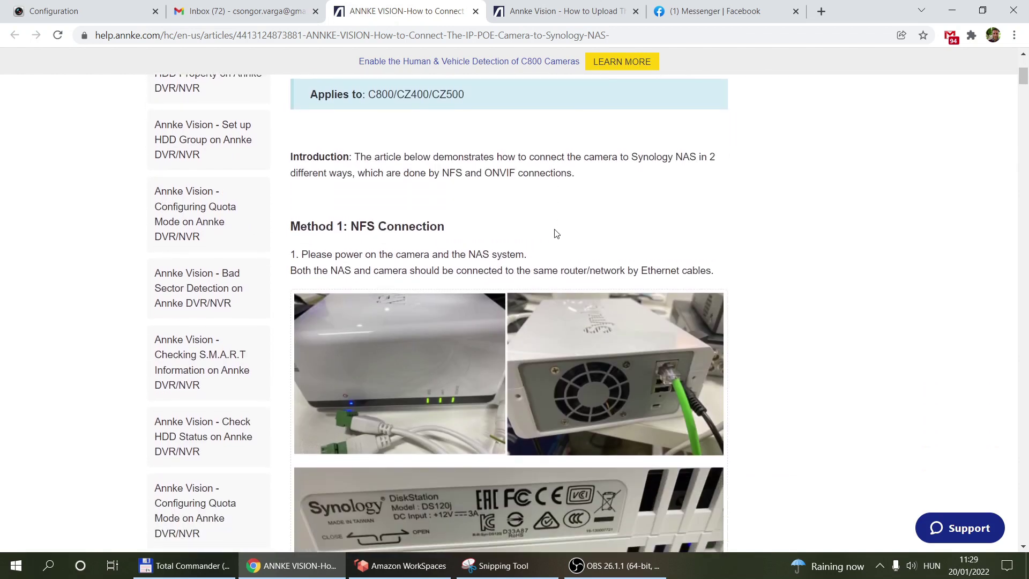
scroll(555, 231, "down", 5)
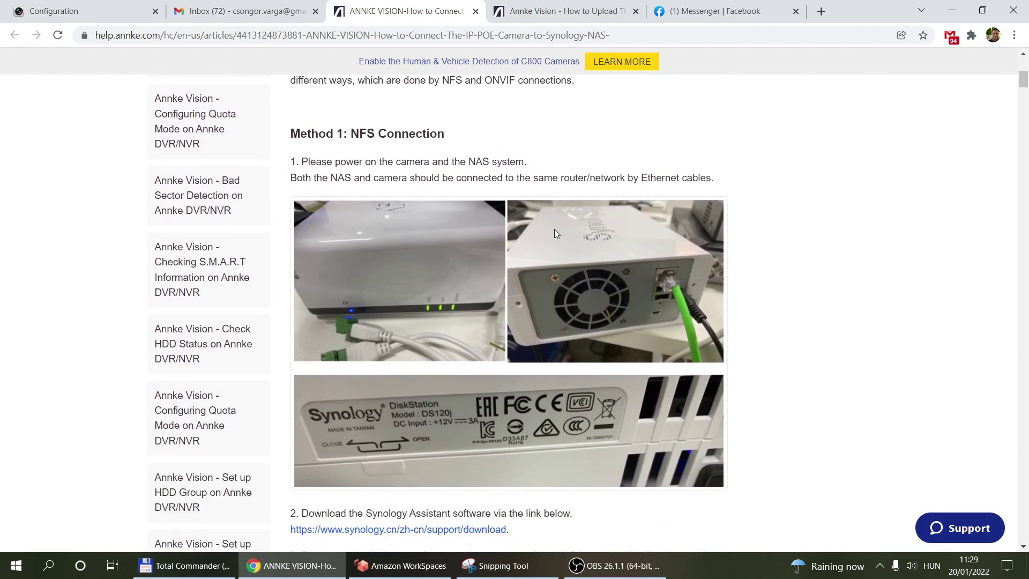
scroll(563, 302, "down", 8)
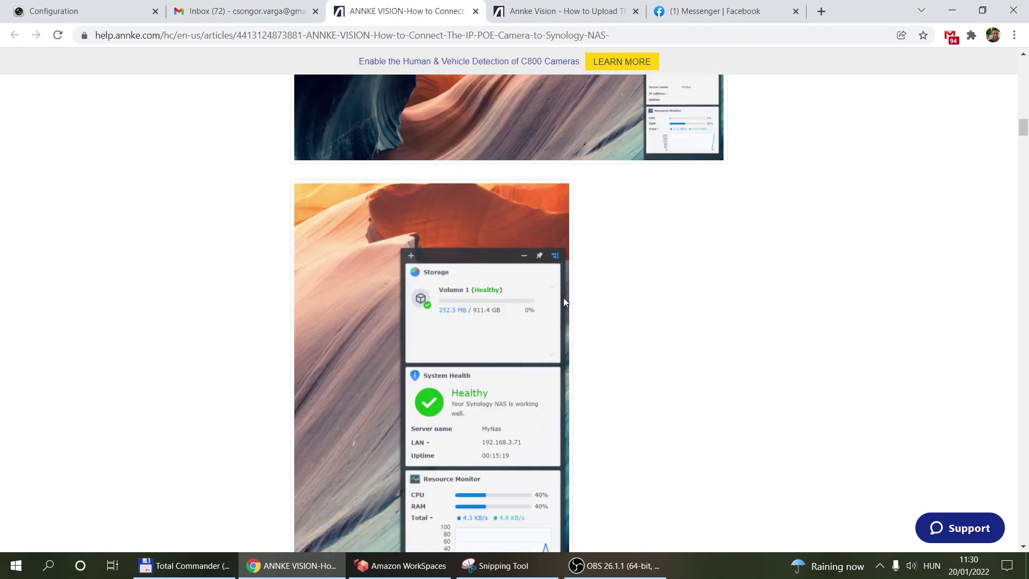
scroll(564, 302, "down", 10)
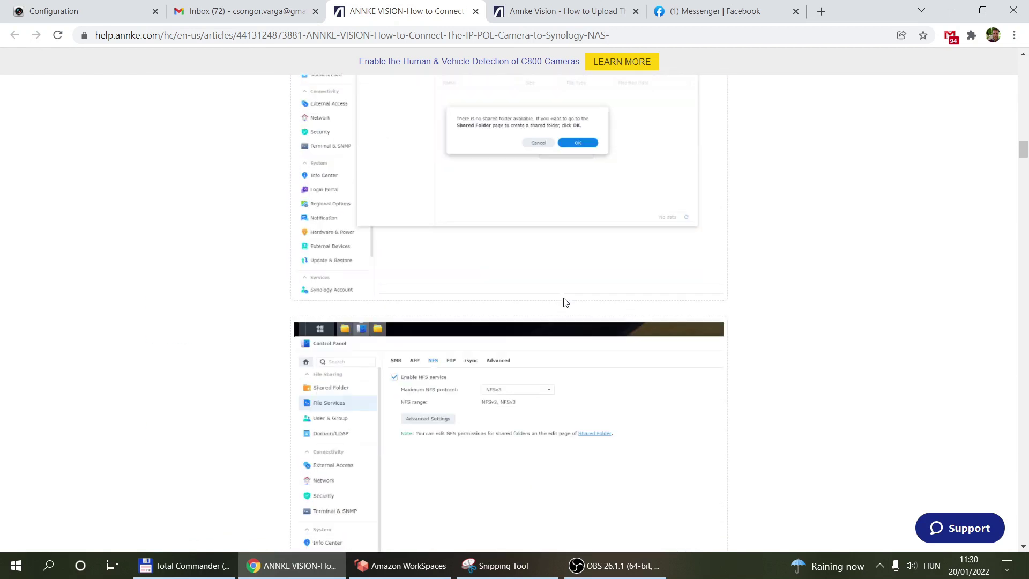
scroll(564, 302, "down", 15)
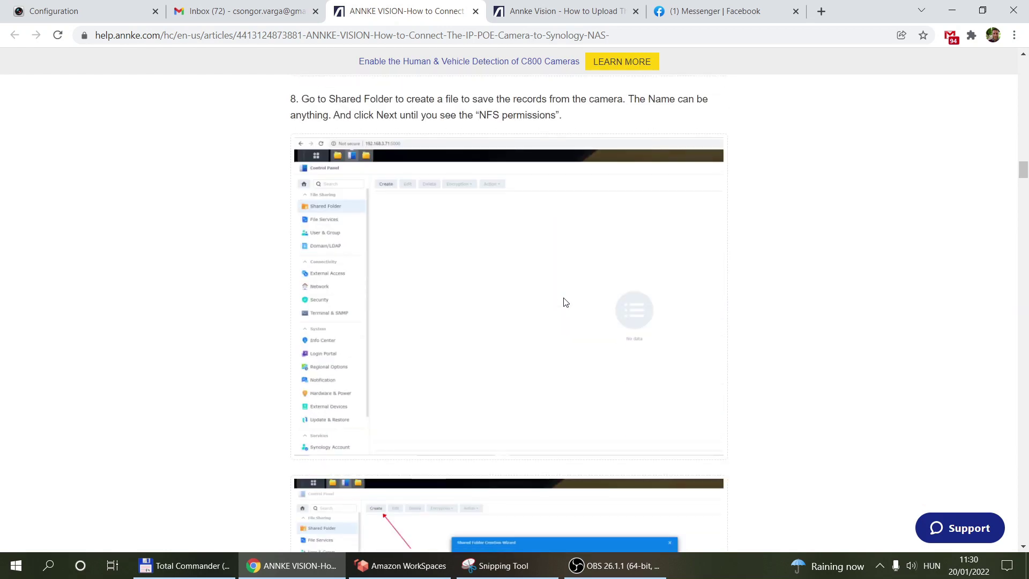
scroll(564, 302, "down", 12)
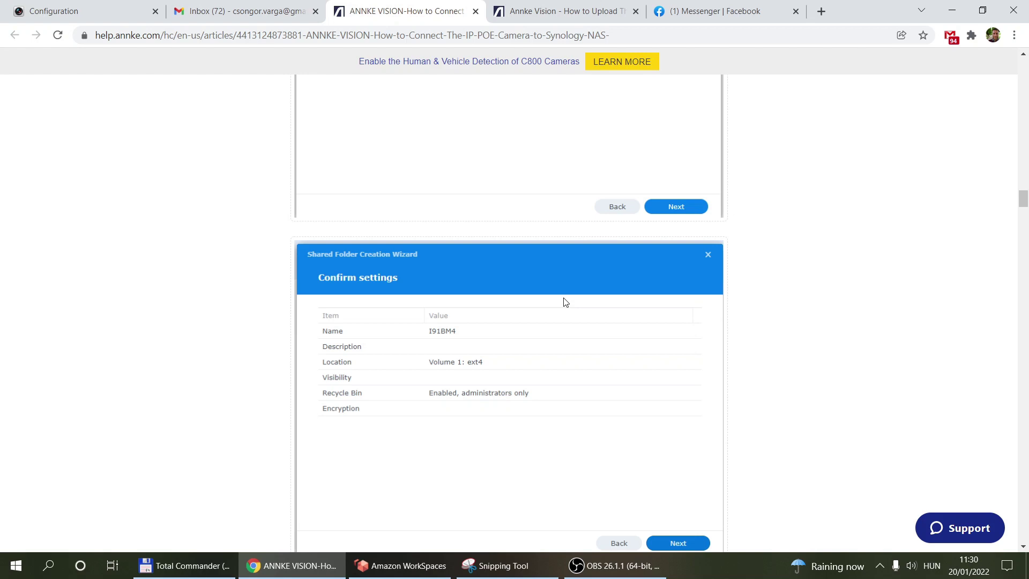
scroll(564, 302, "down", 5)
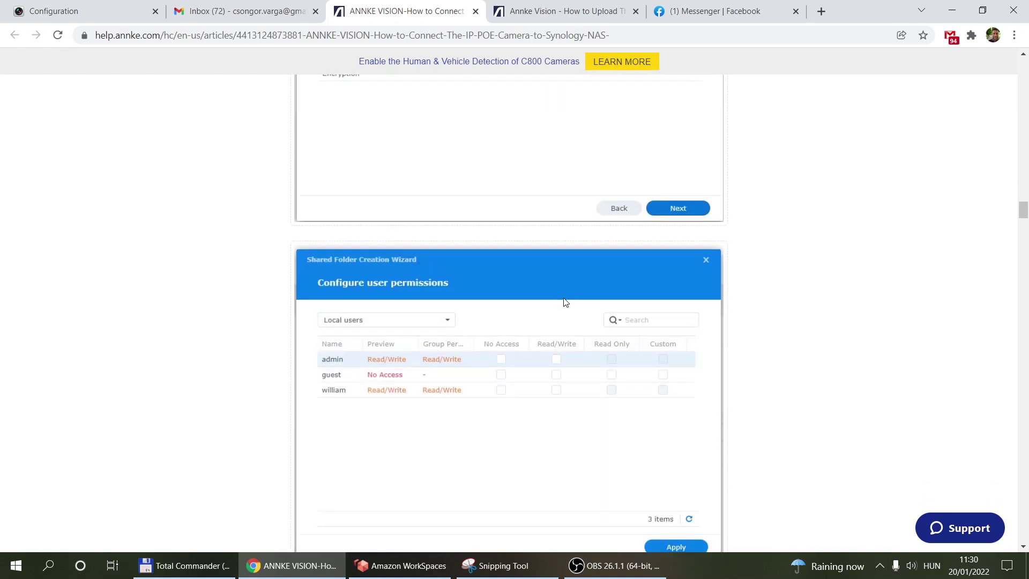
scroll(564, 301, "down", 15)
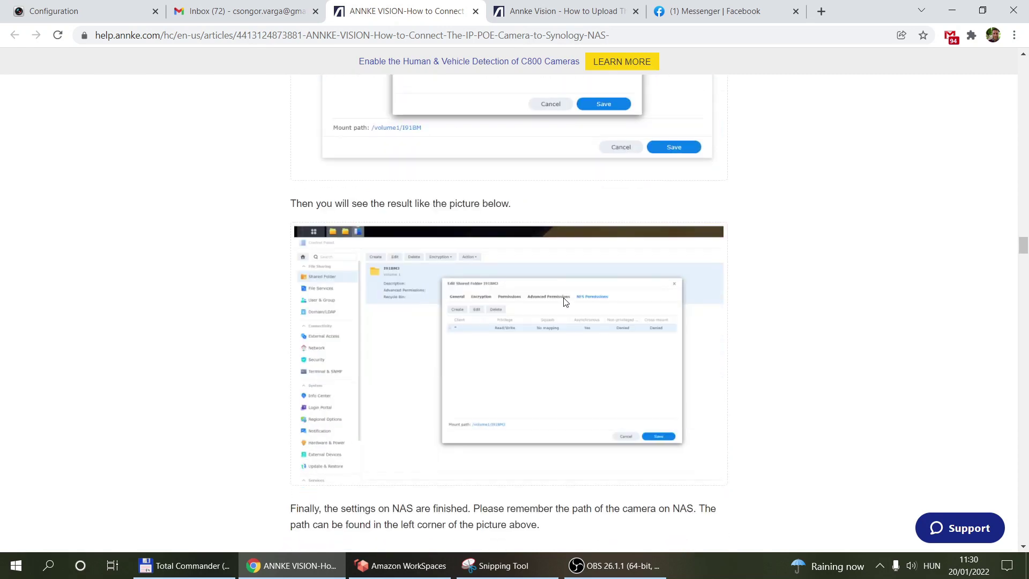
scroll(564, 302, "down", 14)
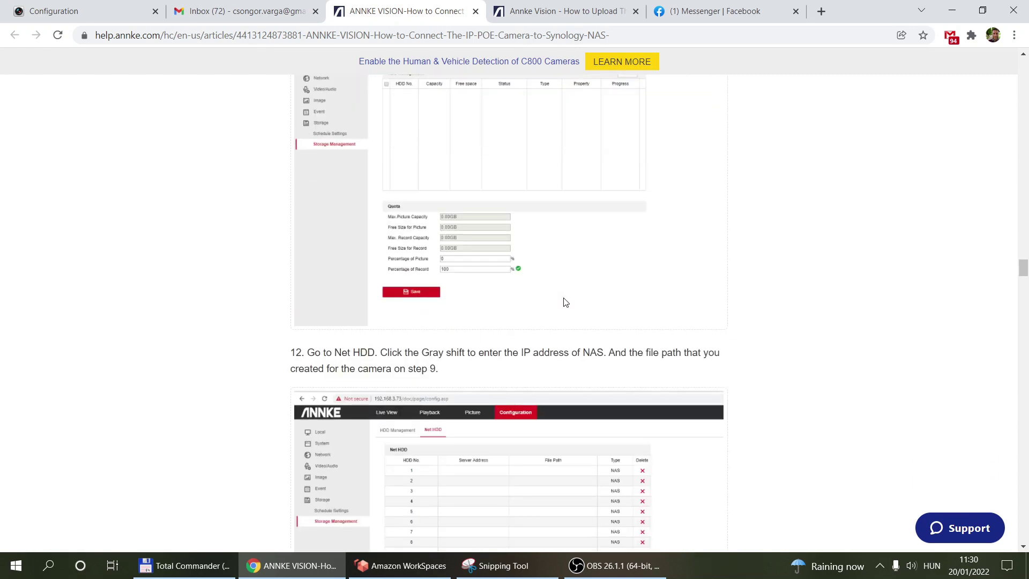
scroll(564, 302, "down", 15)
scroll(564, 302, "down", 5)
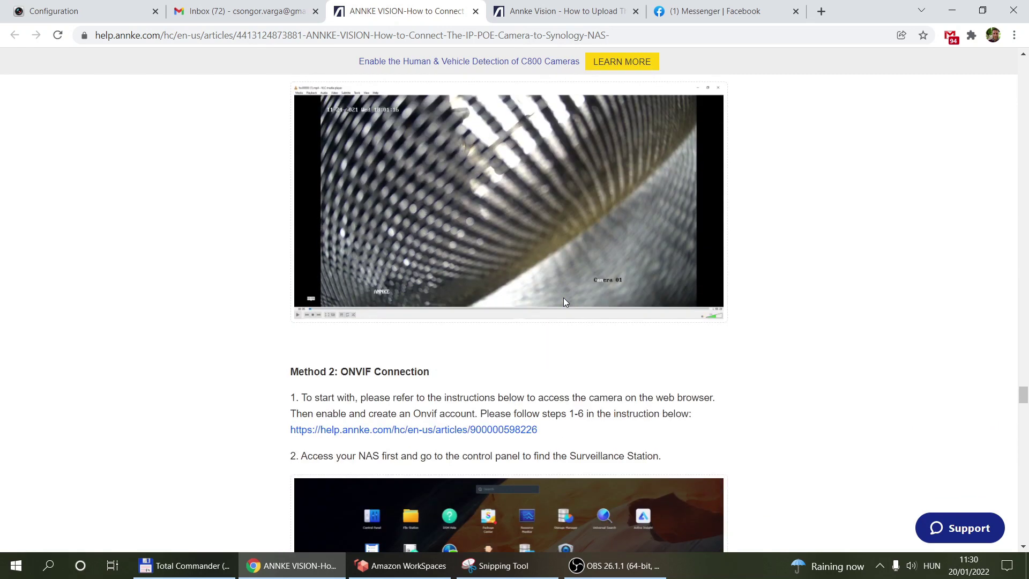
Examine the article's Method 2 instructions for the ONVIF connection, including the Surveillance Station and camera quick setup steps
scroll(564, 301, "down", 3)
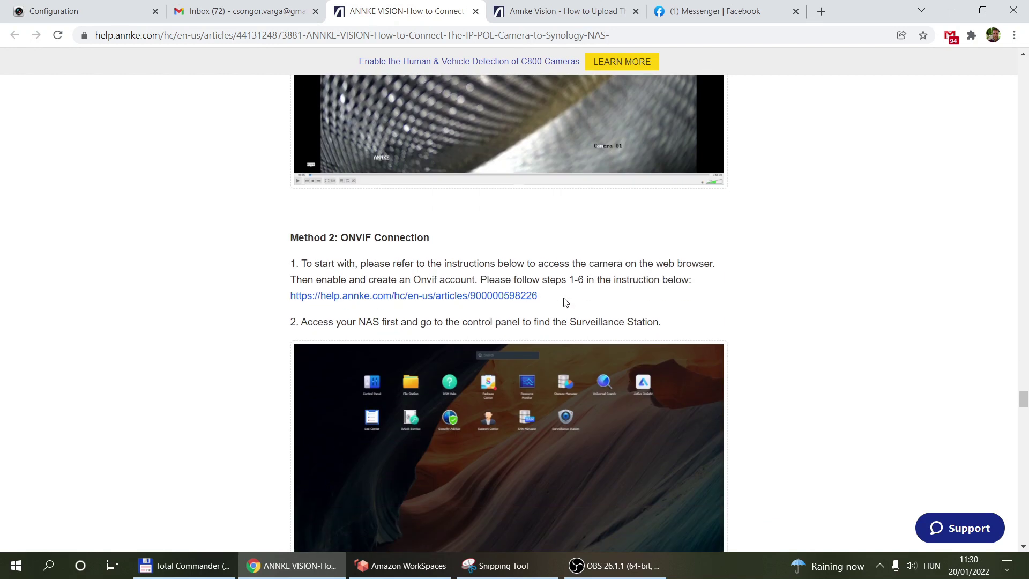
left_click_drag(340, 238, 435, 236)
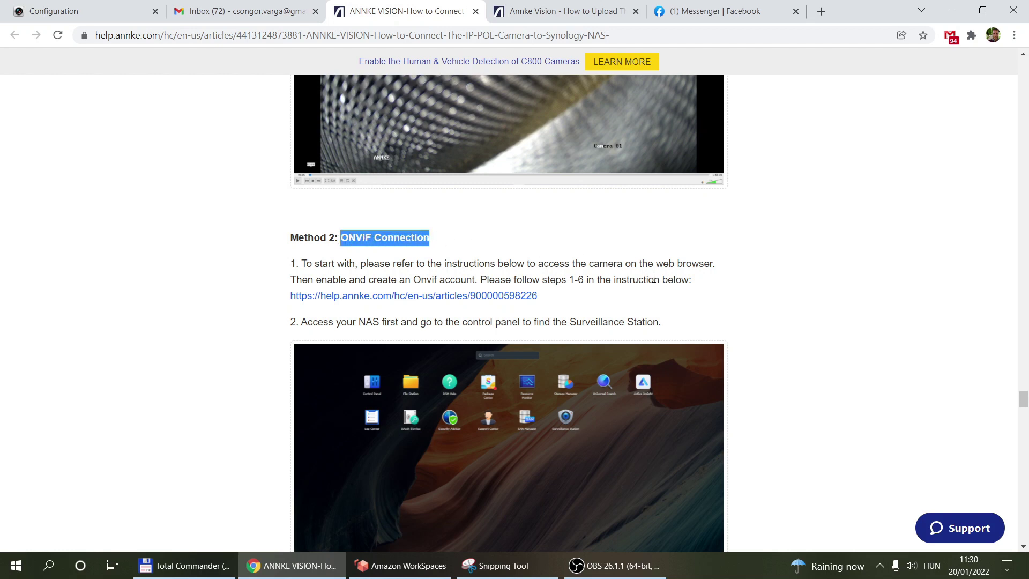
scroll(653, 278, "down", 5)
scroll(653, 277, "up", 2)
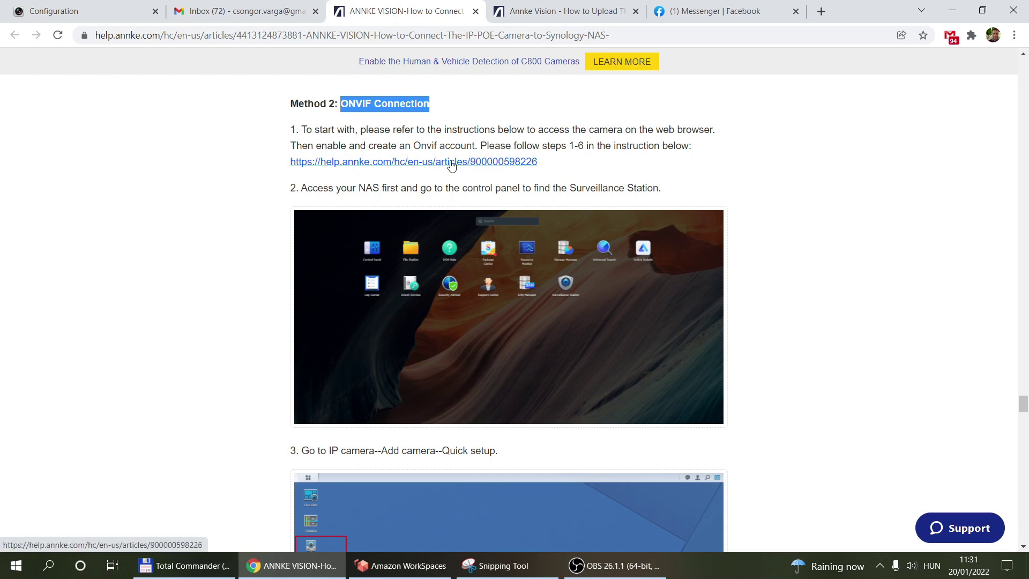
scroll(451, 165, "down", 6)
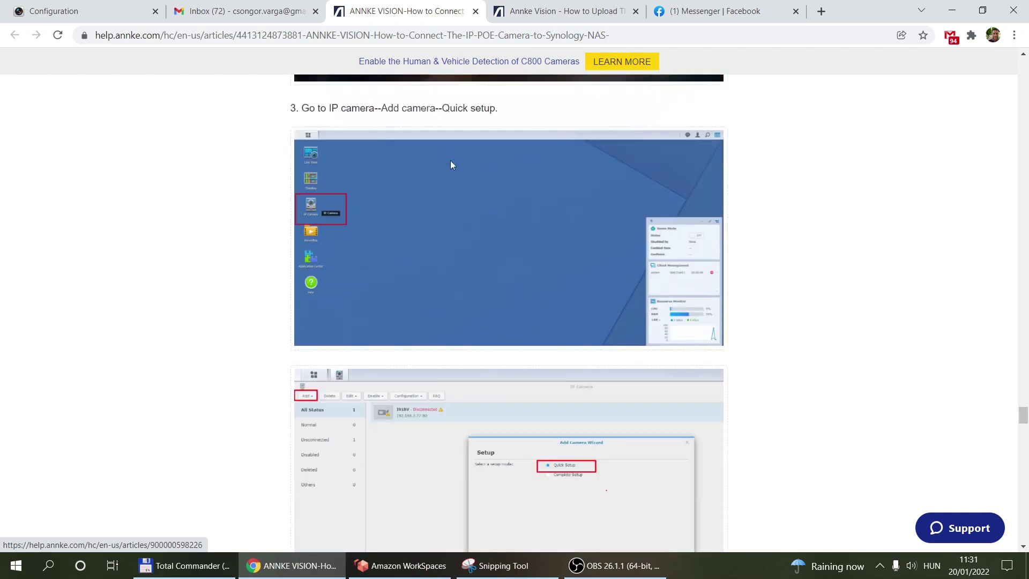